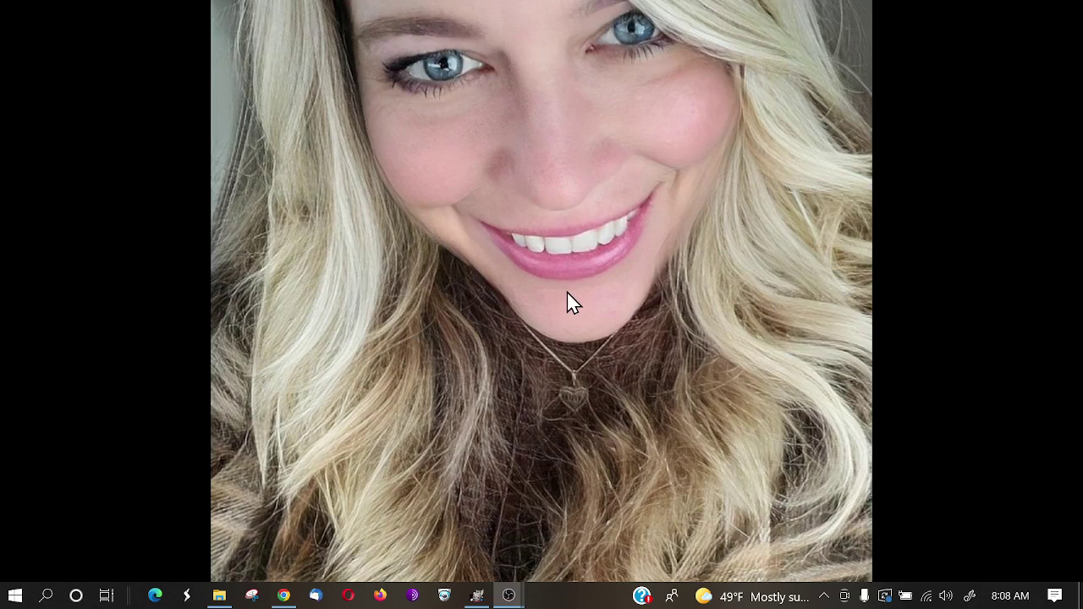
Search Windows for "snip", open Snipping Tool, and move its window down beside the portrait's face
left_click(47, 596)
type("snip")
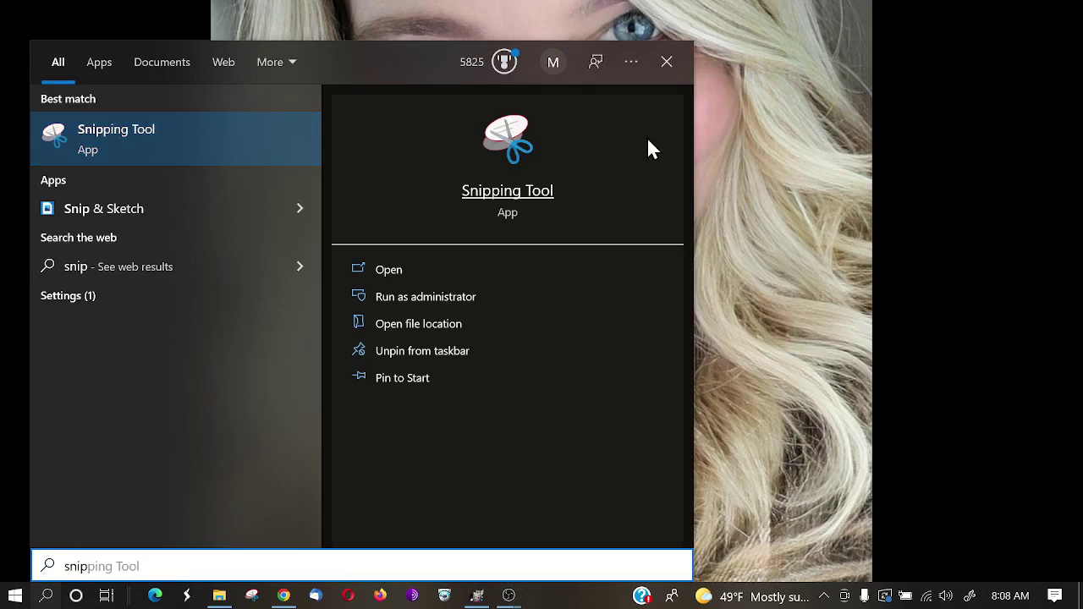
left_click(502, 200)
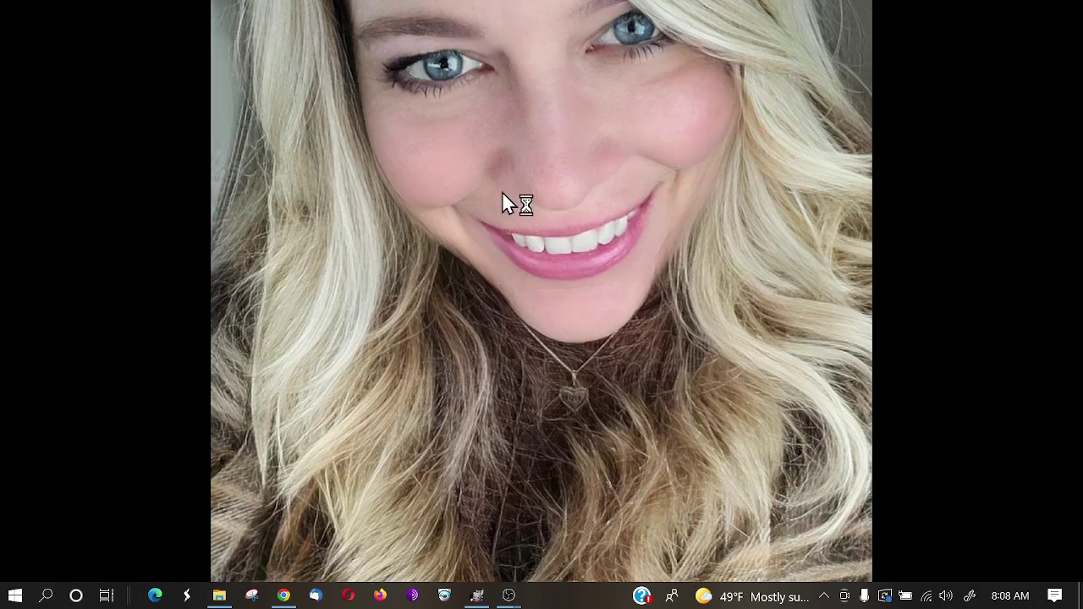
left_click_drag(203, 98, 507, 87)
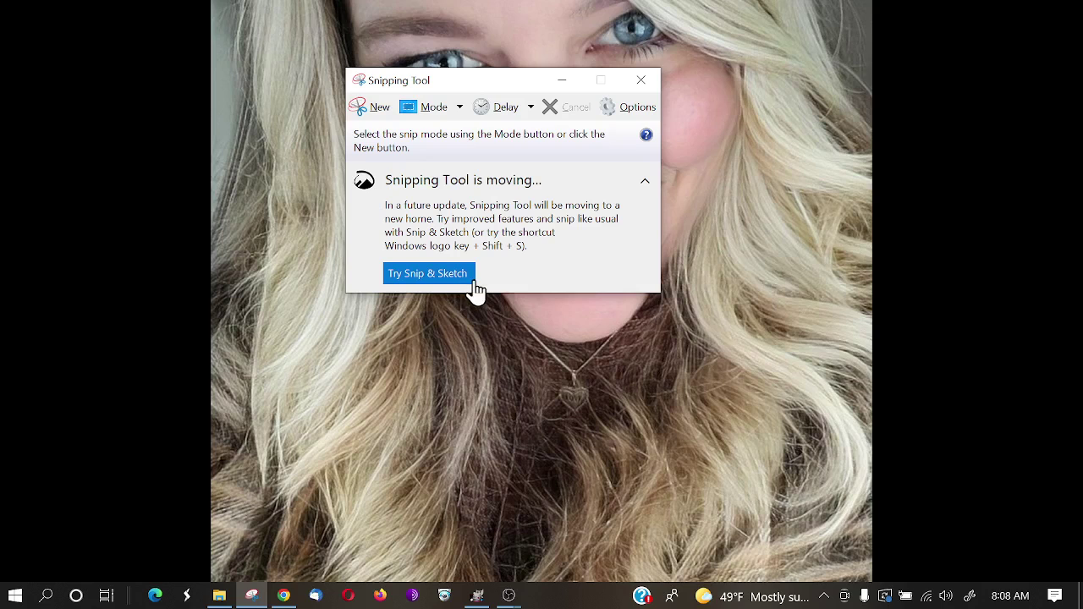
left_click_drag(527, 80, 268, 227)
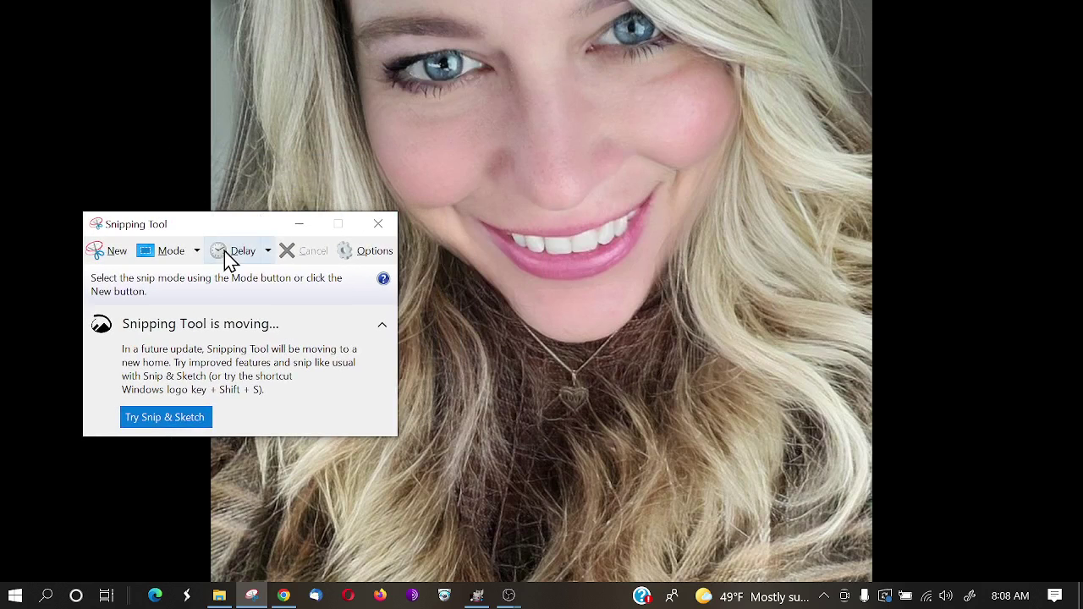
Capture a Rectangular Snip of the portrait from the eyes down to the nose
left_click(196, 252)
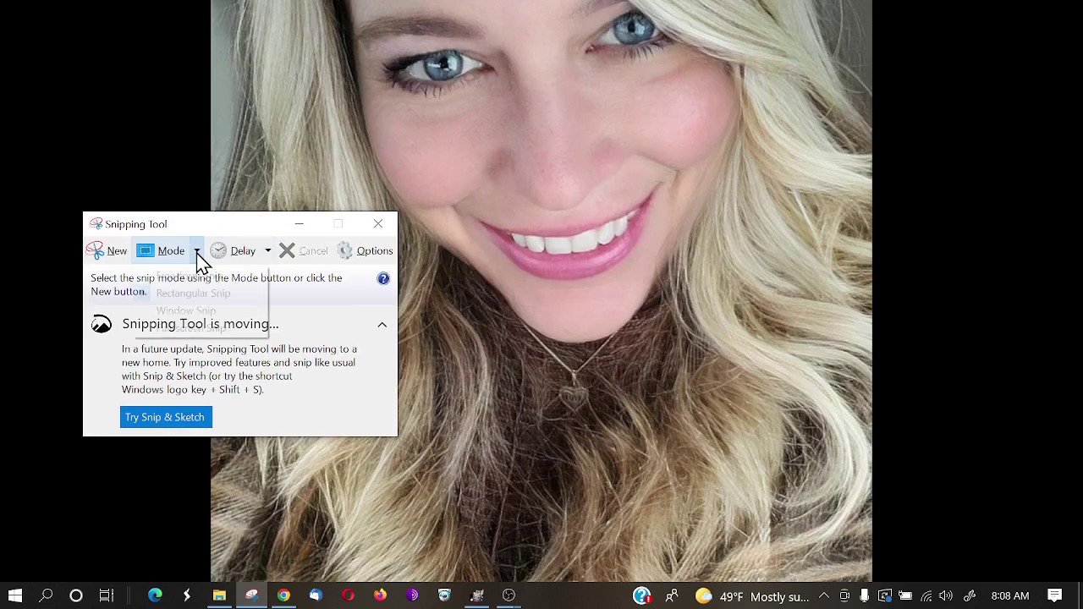
left_click(216, 295)
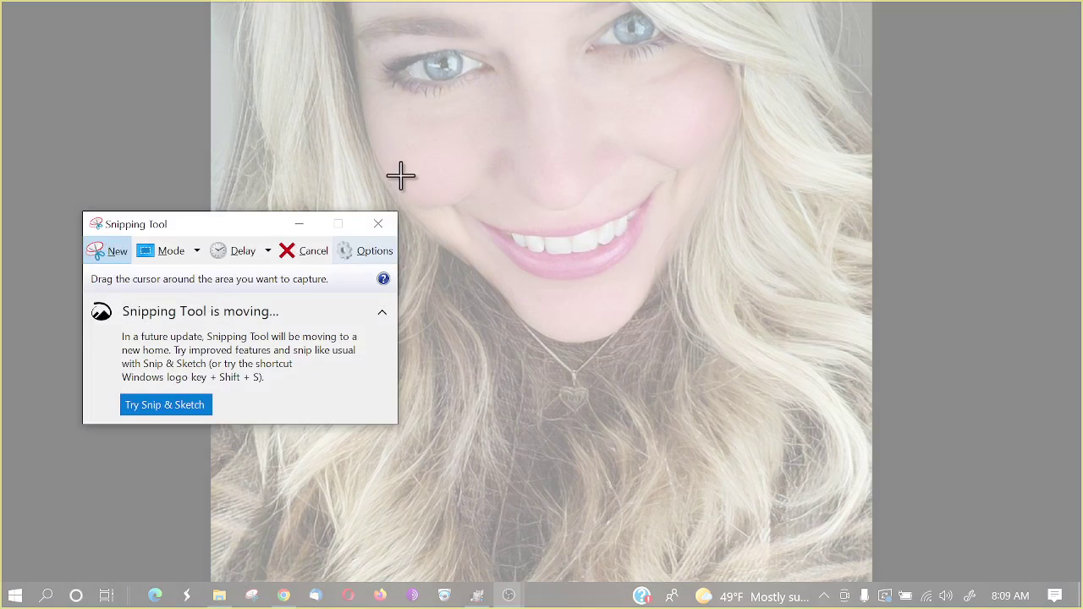
left_click_drag(293, 30, 759, 190)
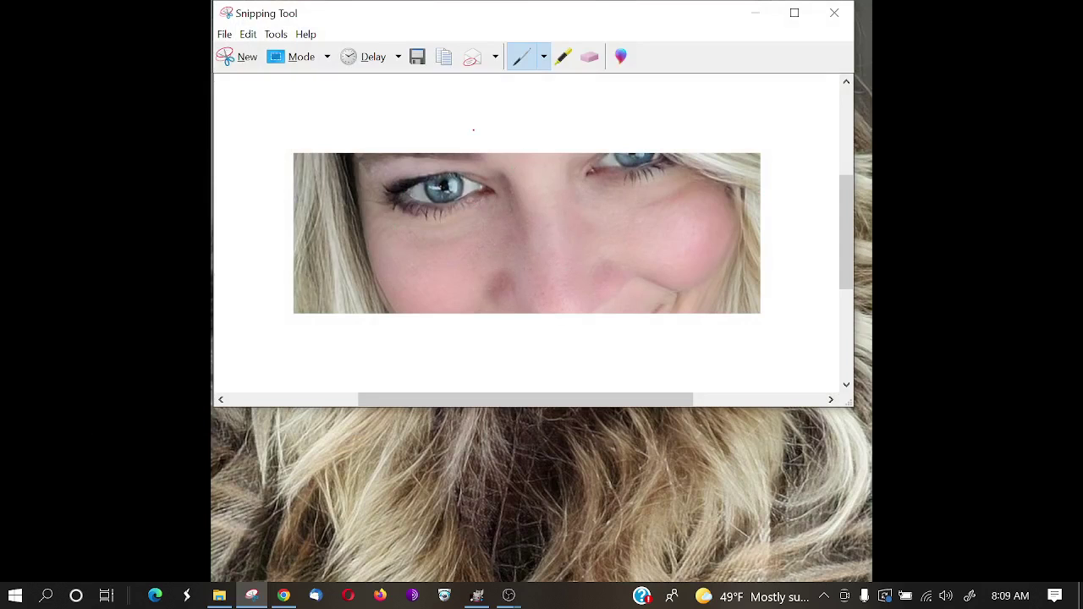
Circle the eye with the dark lashes on the snip's left side using the Blue Pen
left_click(544, 61)
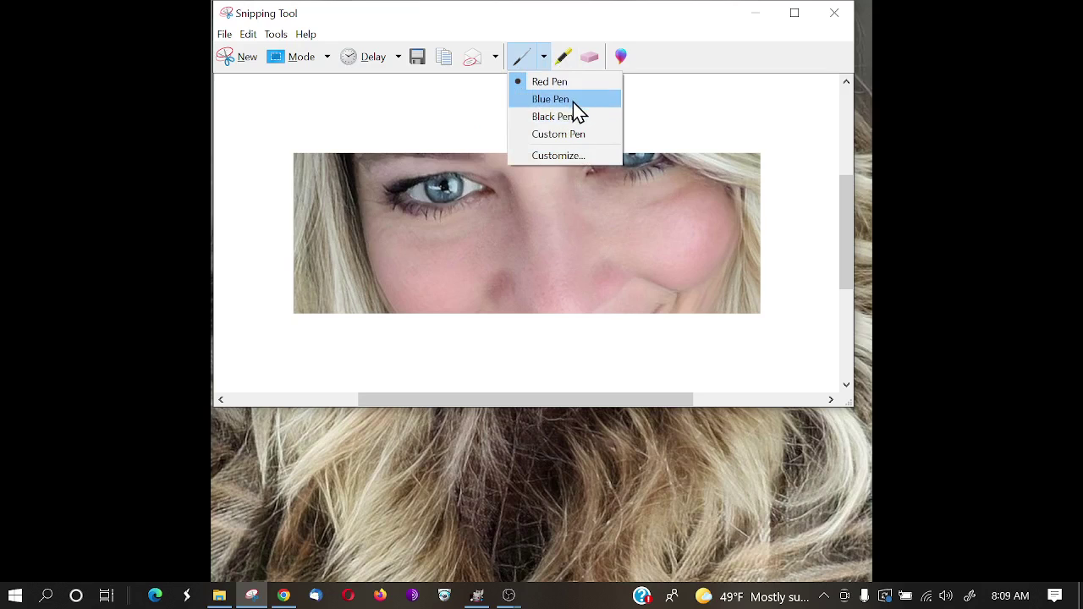
left_click(573, 100)
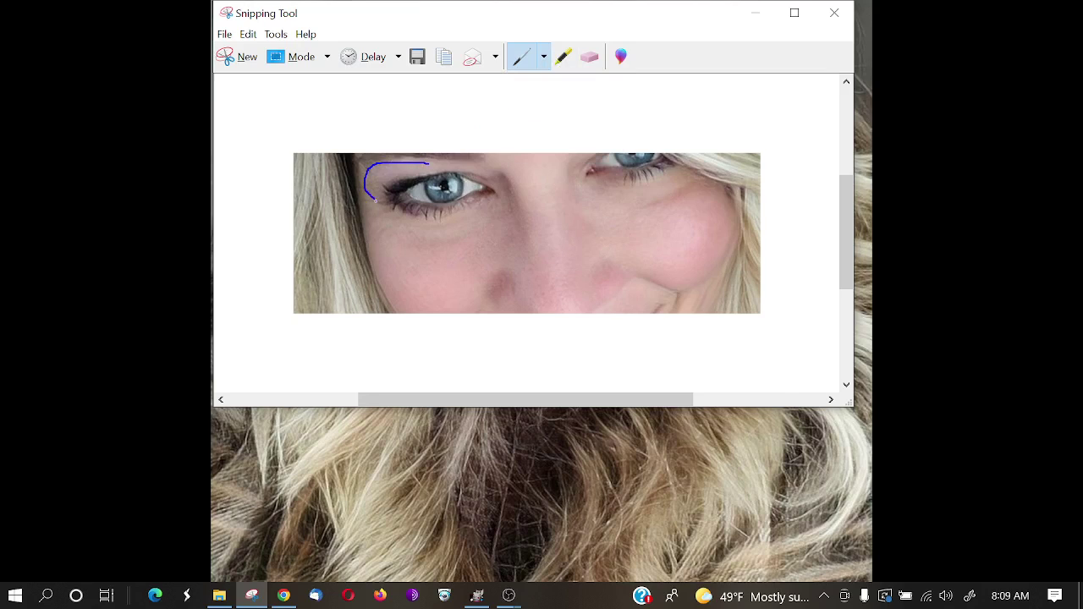
left_click_drag(388, 180, 447, 170)
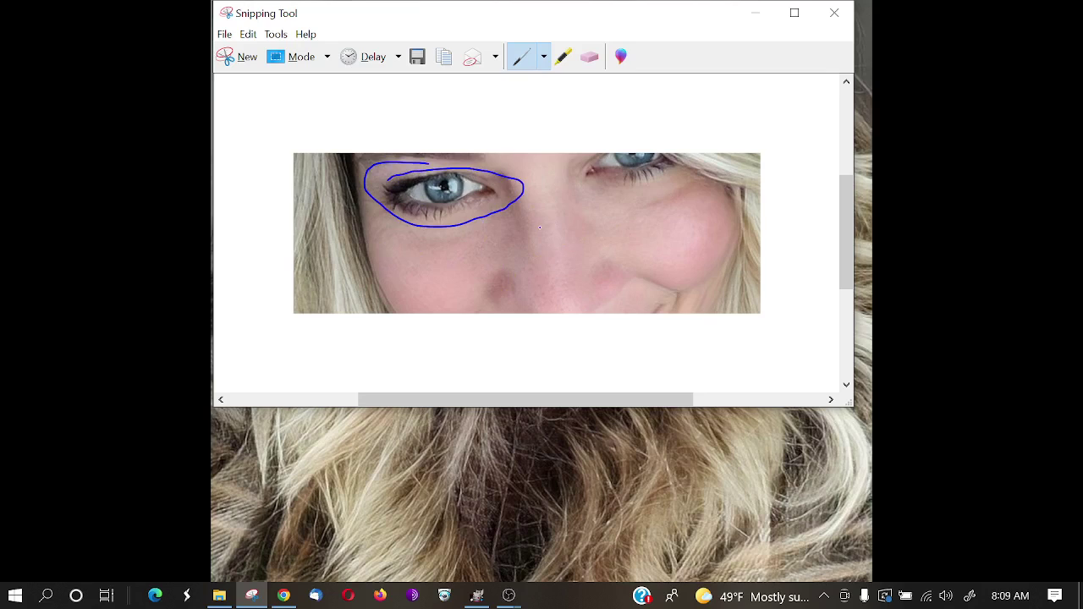
Highlight the snip in yellow with one stroke below the circled eye and one diagonal stroke across it
left_click(564, 59)
left_click_drag(321, 234, 470, 244)
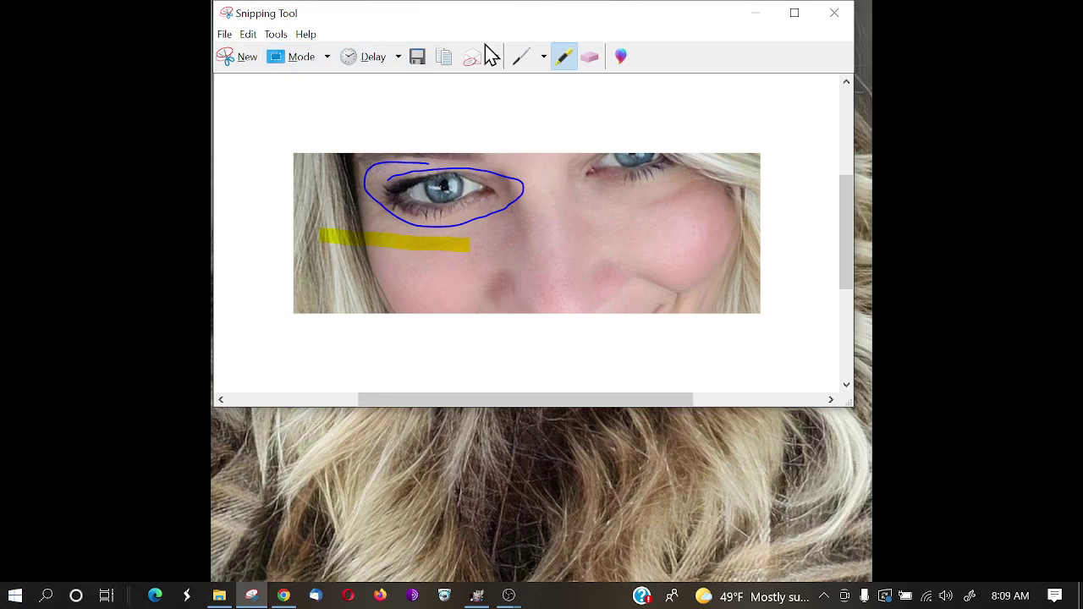
left_click(399, 59)
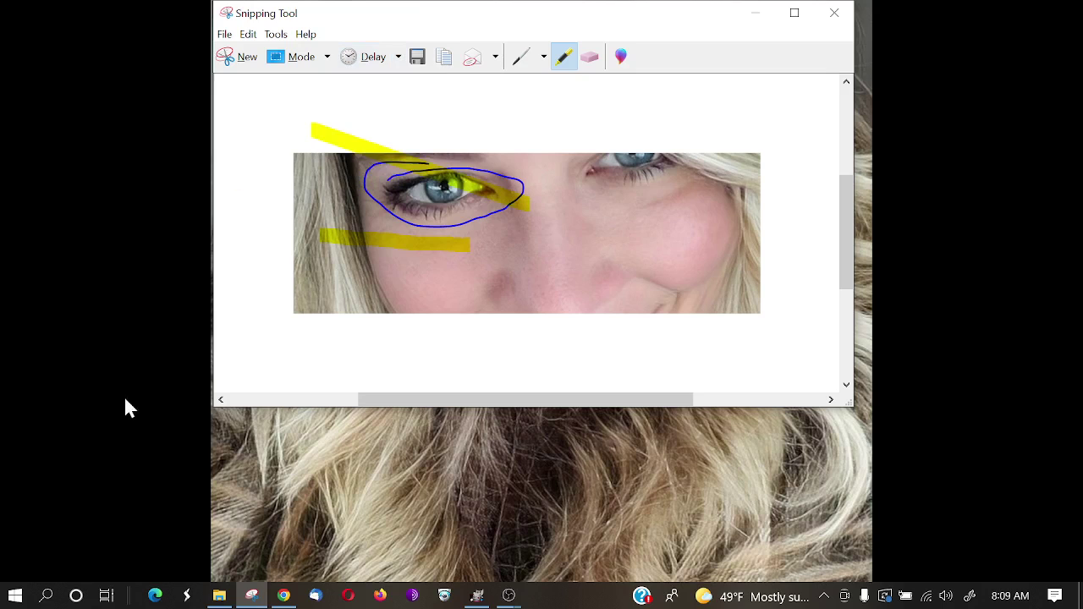
left_click(44, 597)
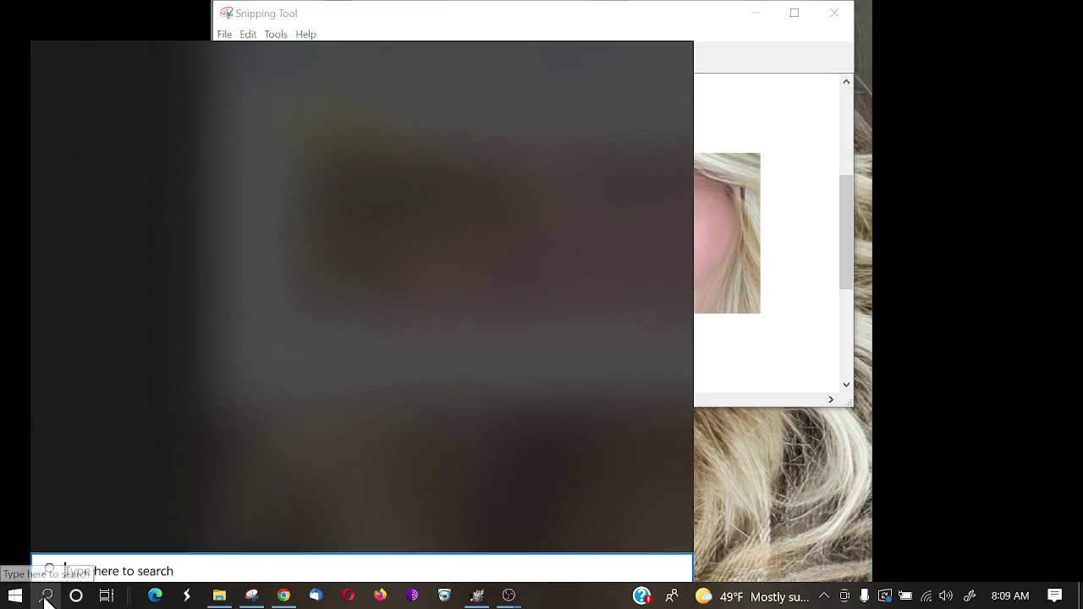
type("snip")
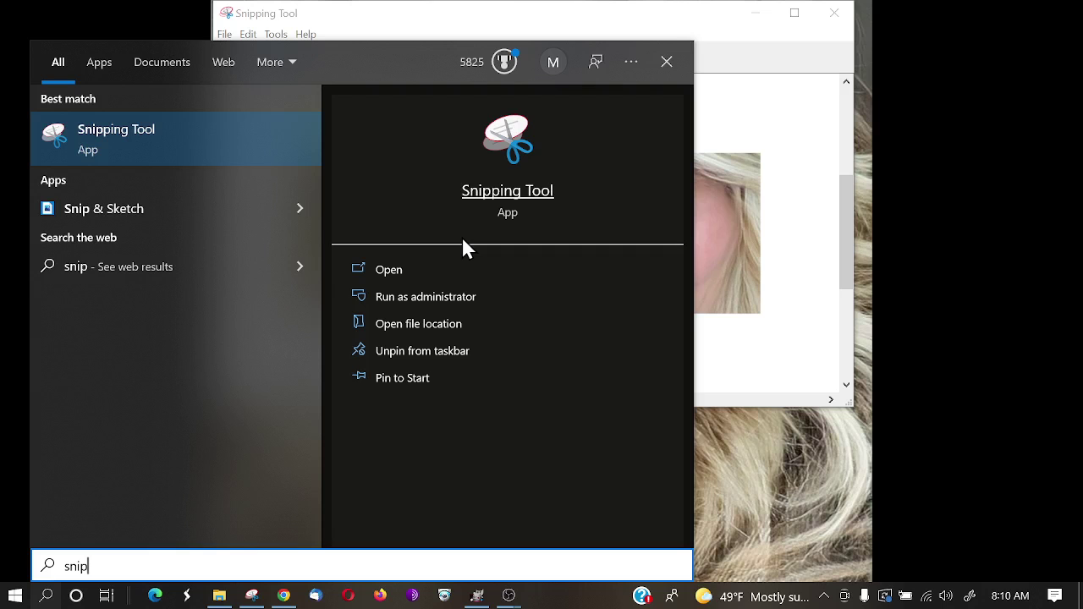
left_click(701, 15)
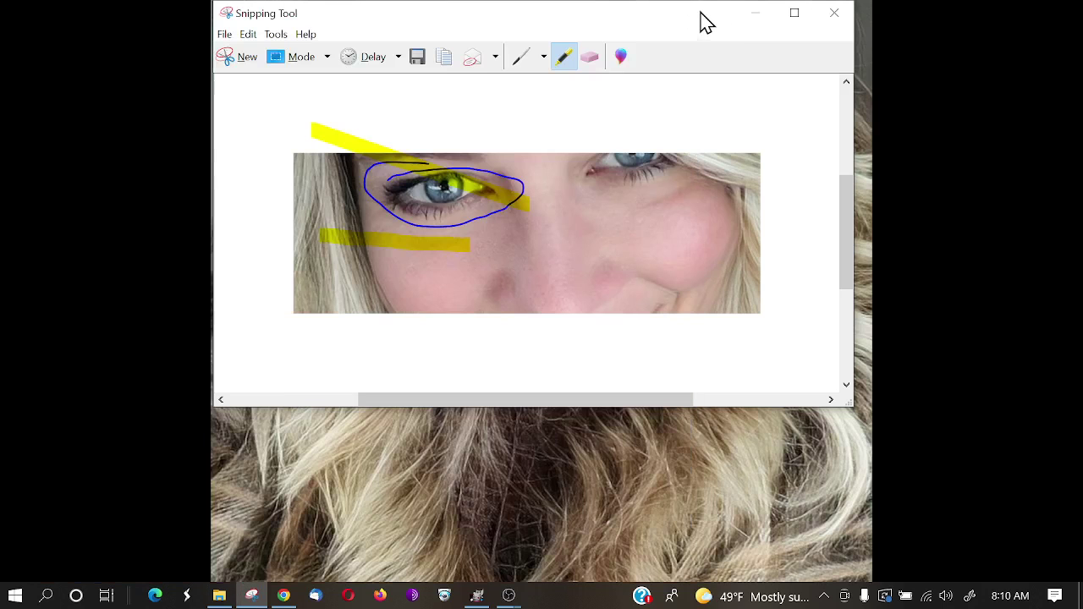
Take a new rectangular snip covering the portrait's lower face from the eyes to the necklace
left_click(237, 58)
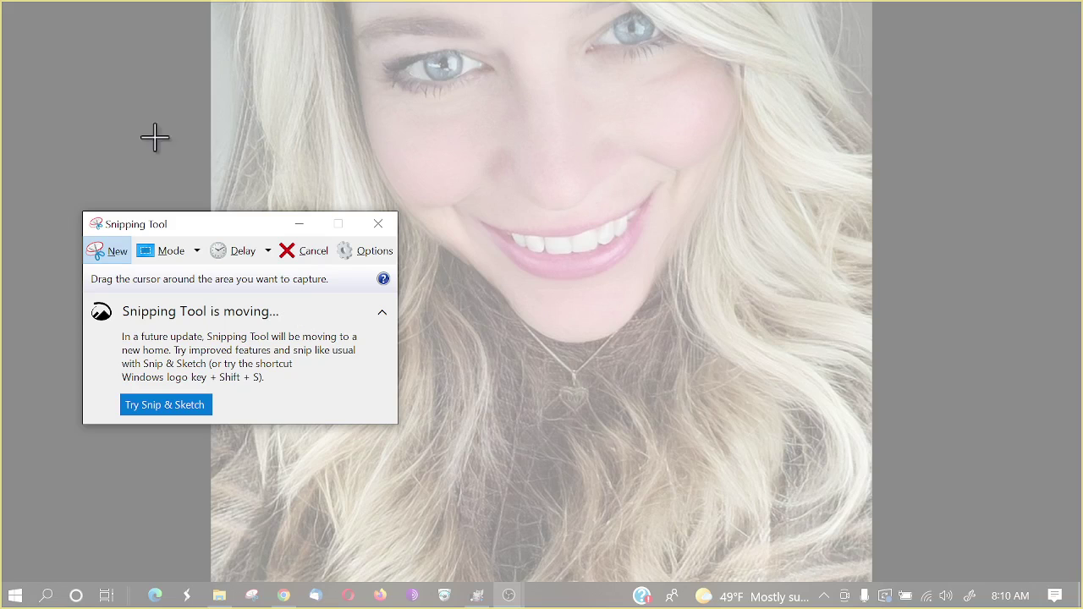
left_click_drag(203, 68, 818, 377)
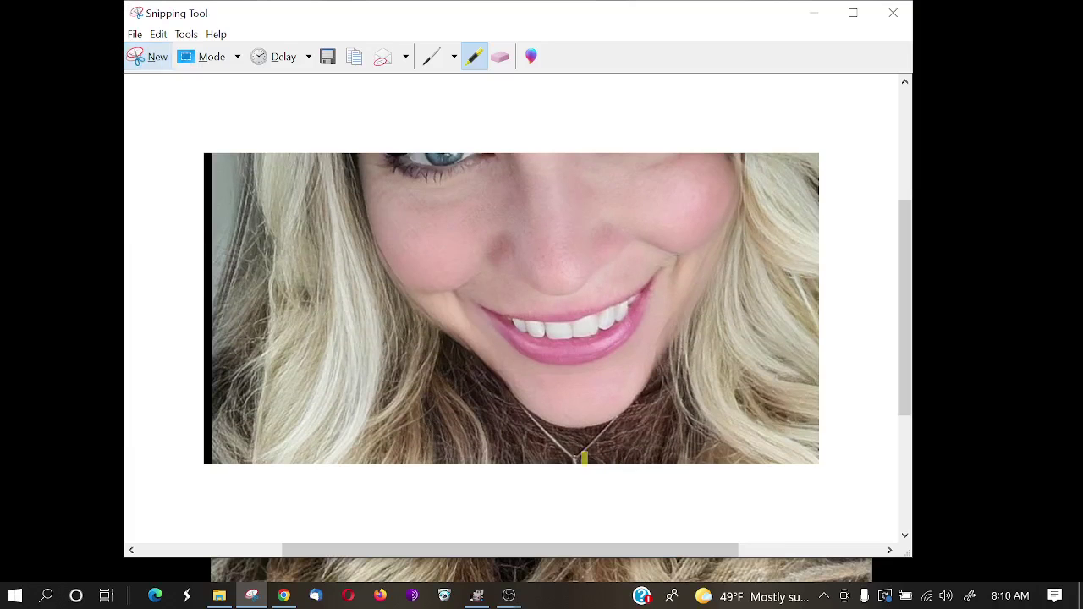
Set a 5-second delay and snip the upper part of the Windows search results for "snip"
left_click(310, 58)
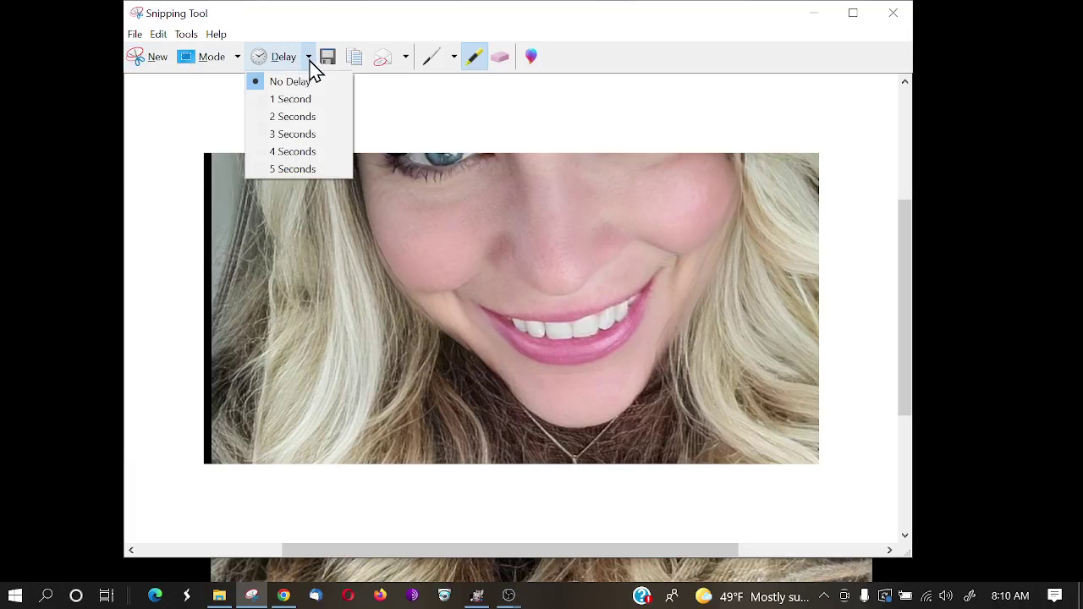
left_click(304, 168)
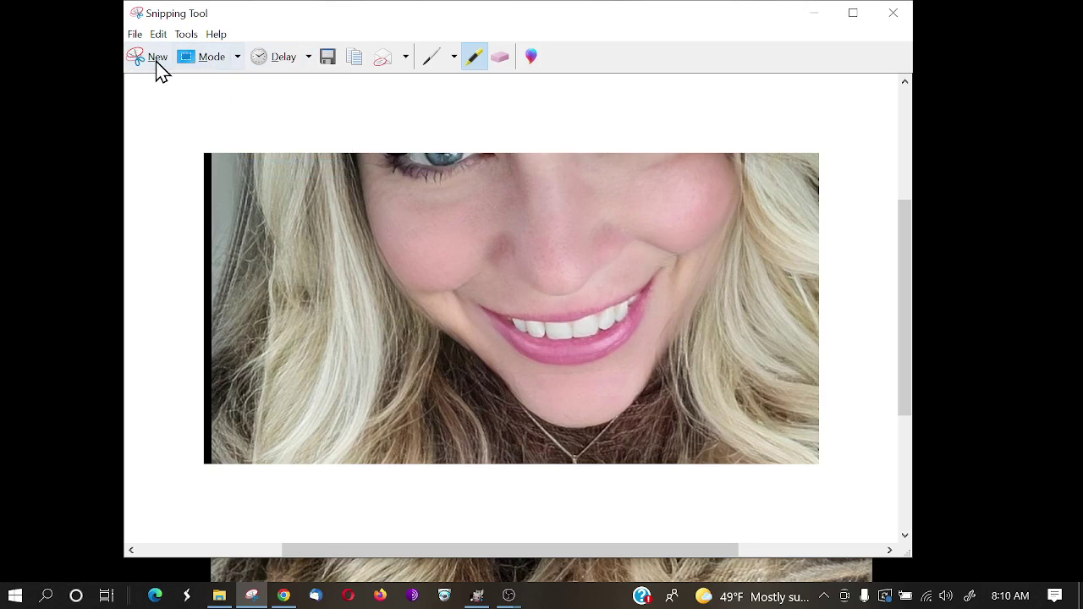
left_click(158, 66)
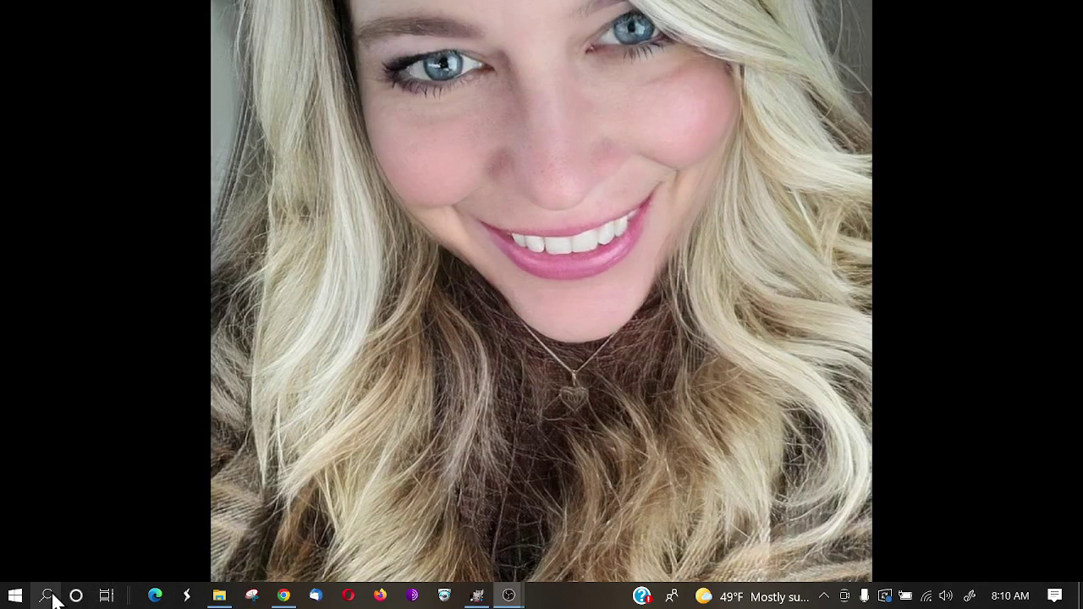
left_click(49, 597)
type("snip")
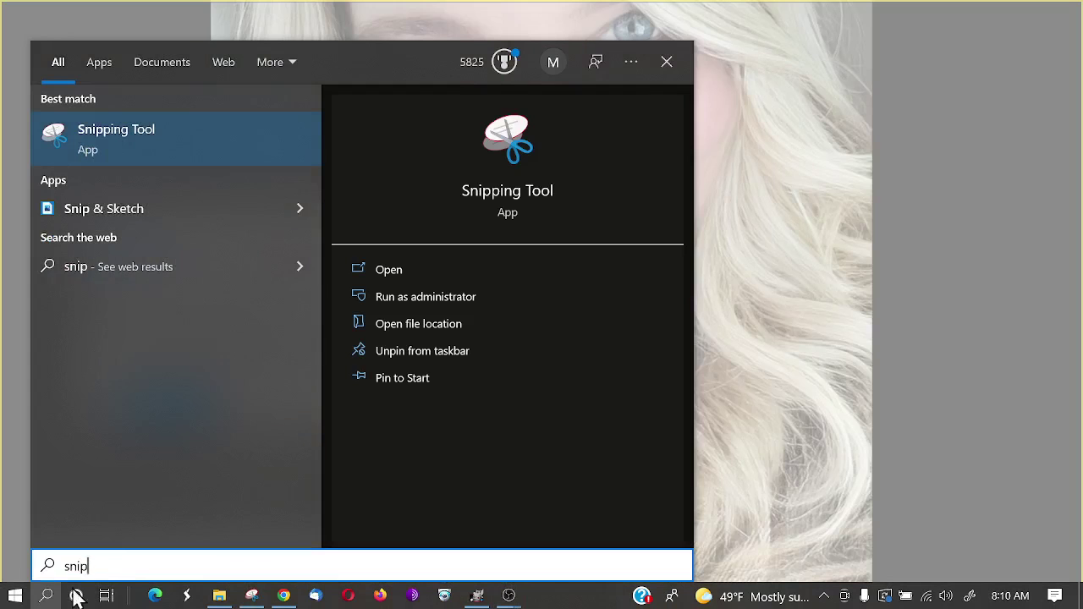
left_click_drag(2, 16, 440, 337)
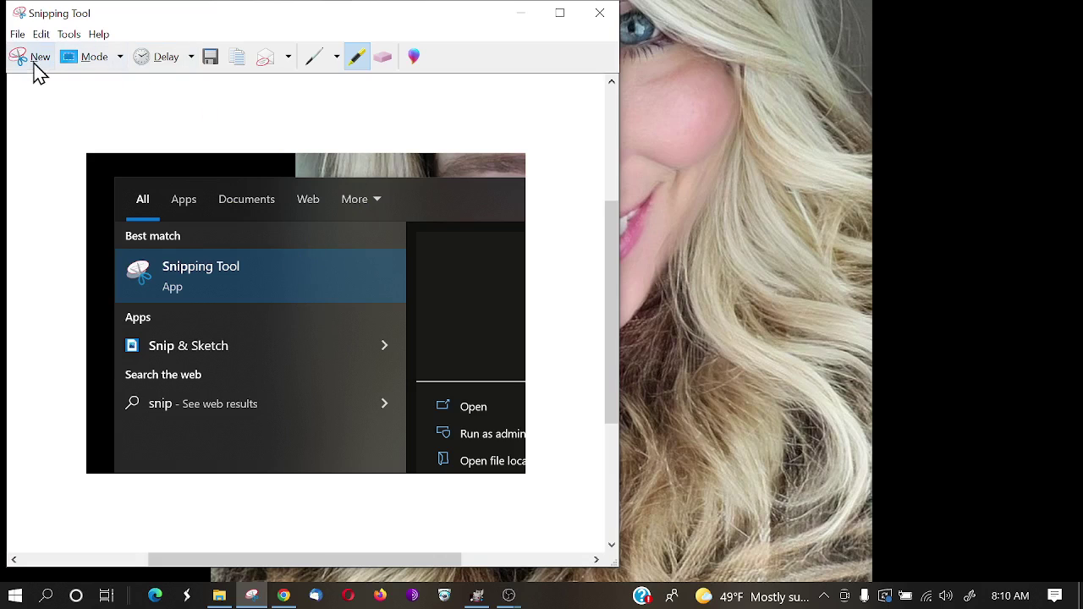
Set the delay to No Delay and take a new rectangular snip of the portrait's whole visible face
left_click(190, 60)
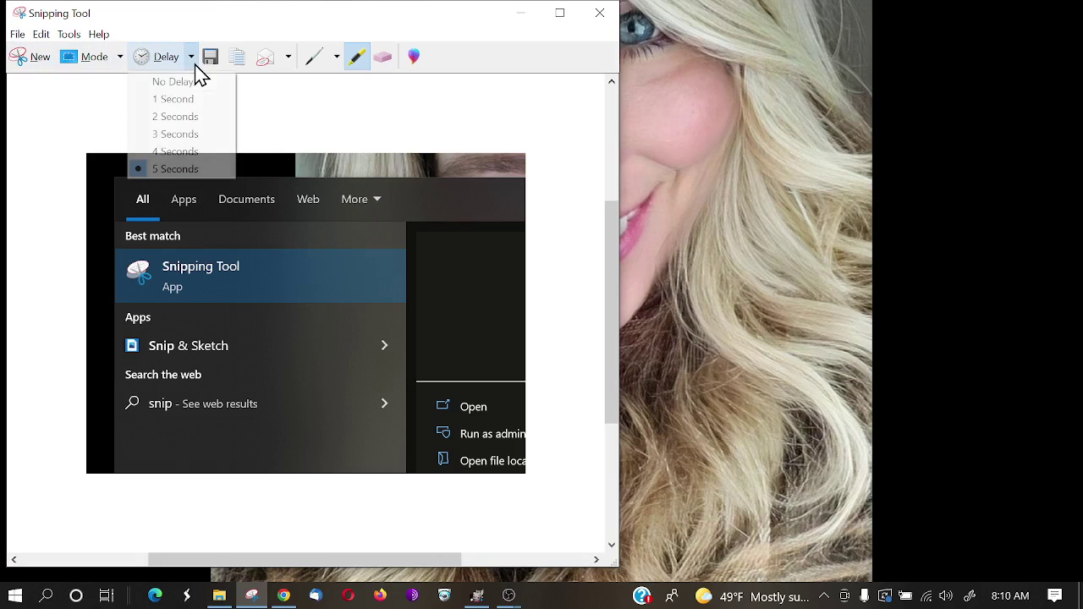
left_click(173, 85)
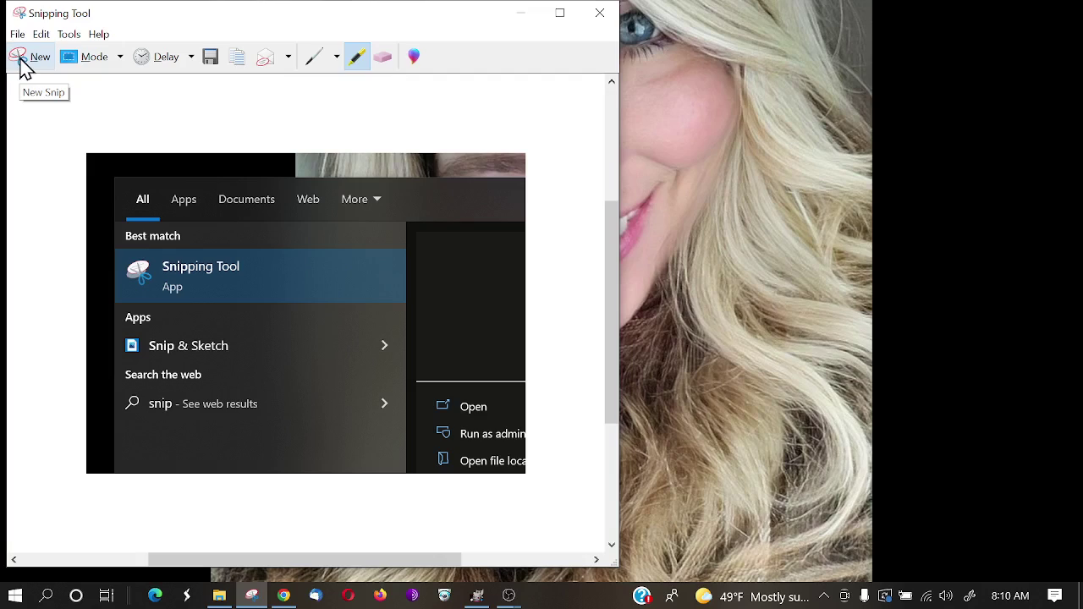
left_click(21, 62)
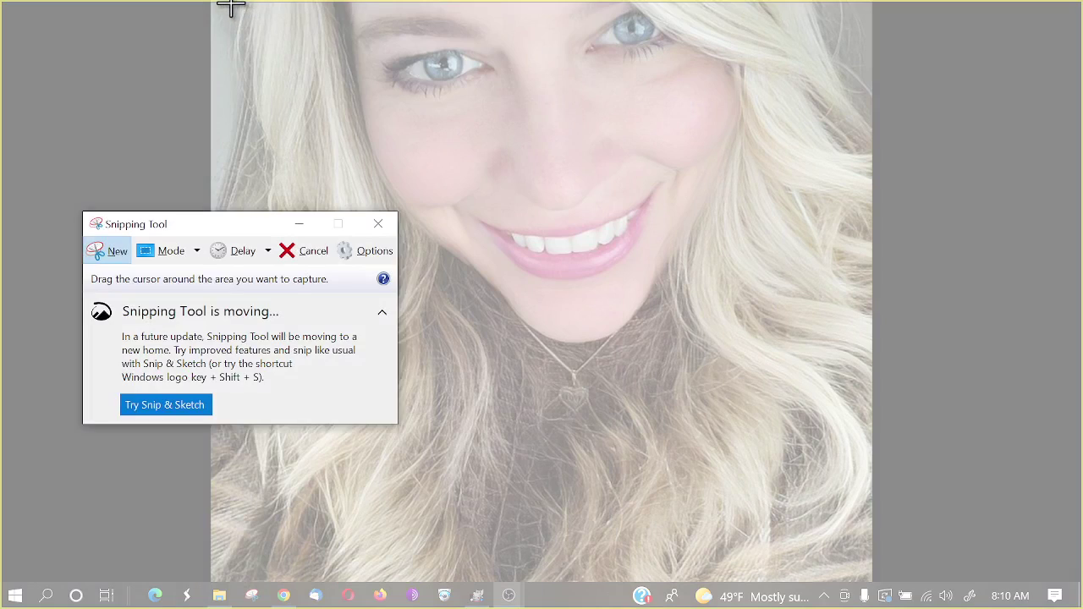
left_click_drag(230, 3, 833, 354)
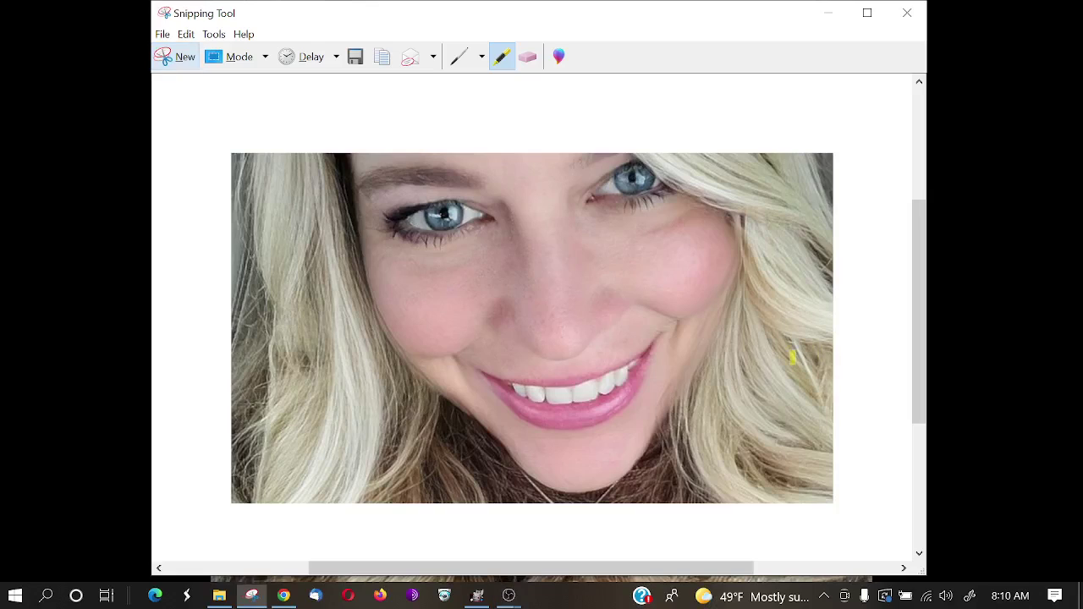
Save the snip as a JPEG file in Downloads, using the pictured woman's first name as file name
left_click(355, 59)
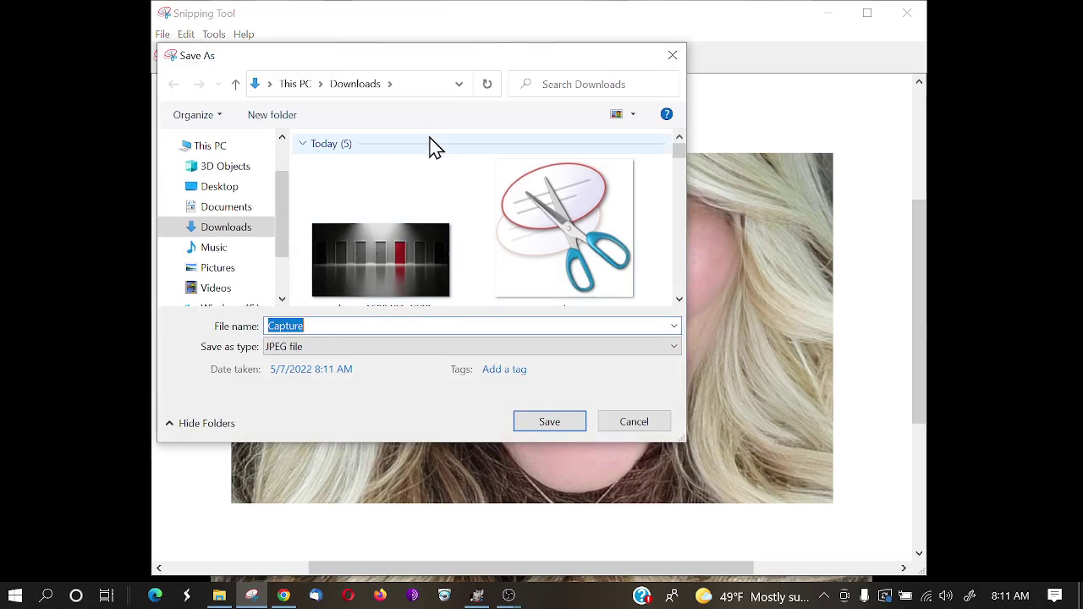
type("mary")
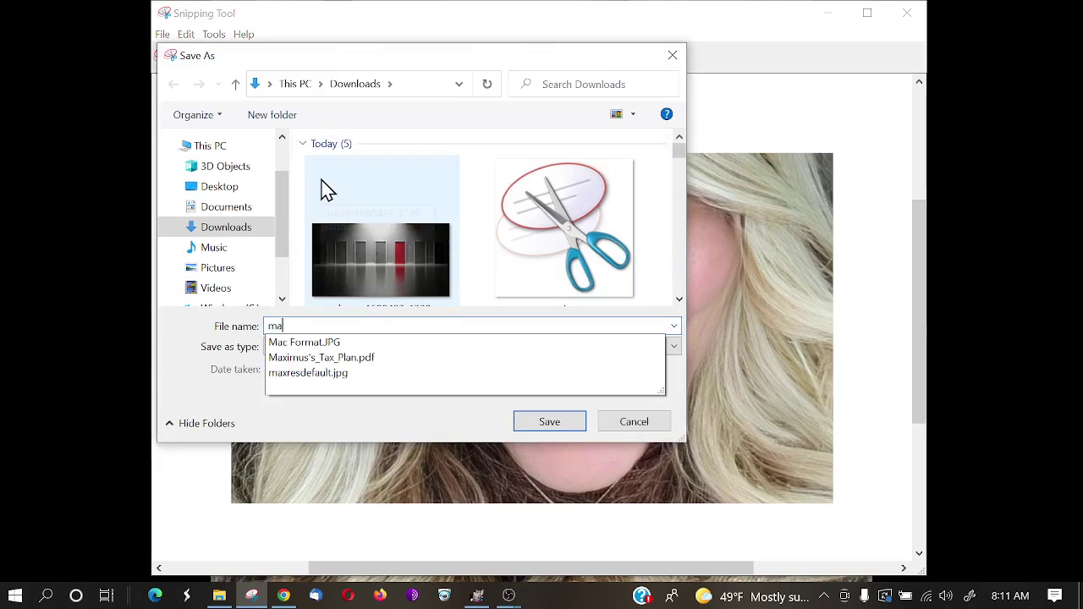
left_click(559, 430)
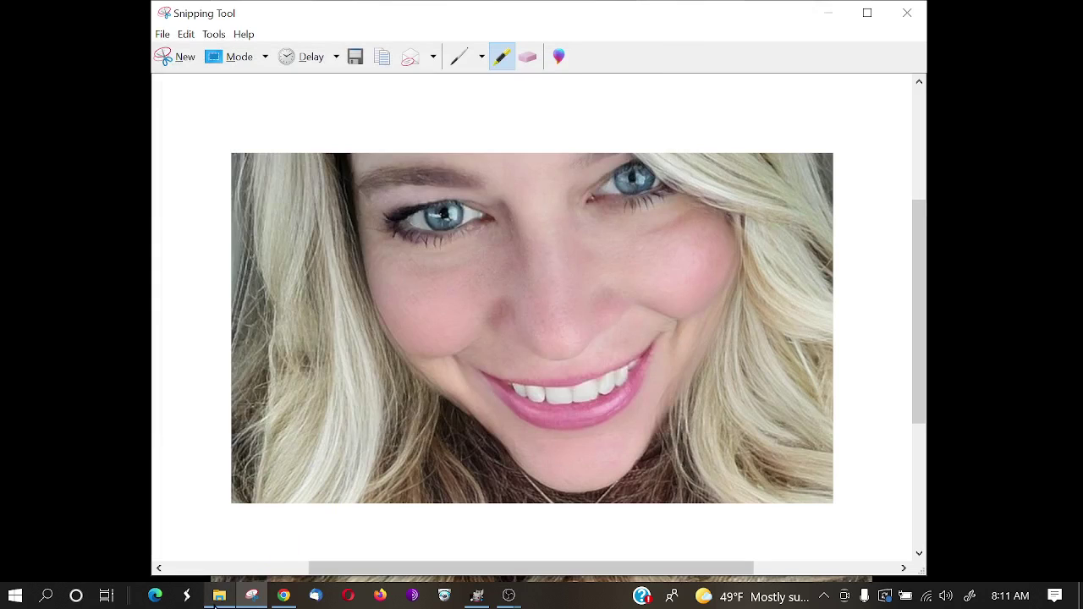
View the saved snip from the Downloads folder in a maximized Photos window, close it, and return to Snipping Tool
left_click(220, 597)
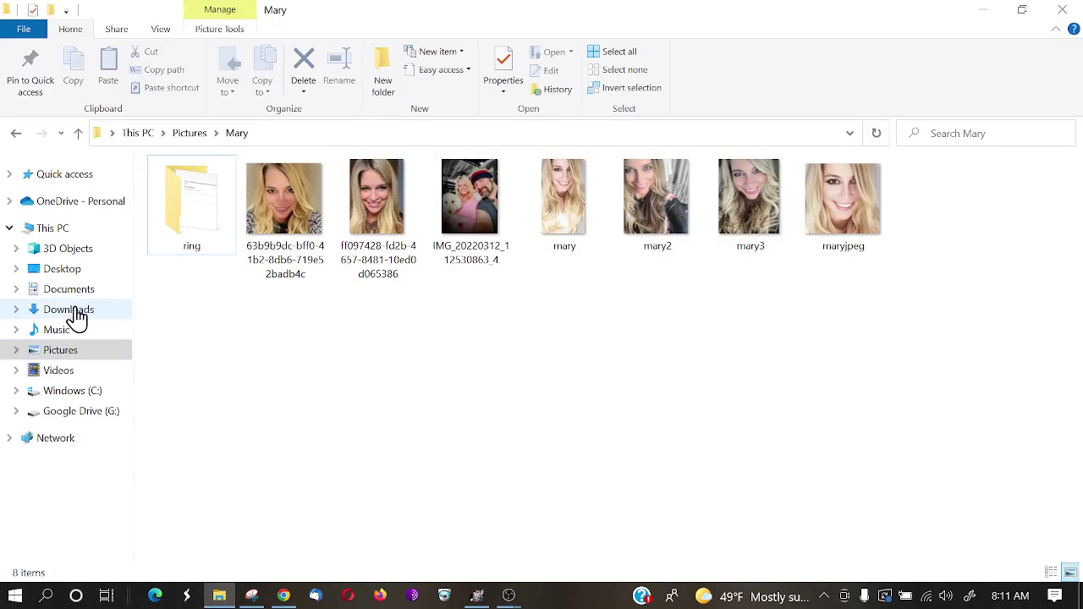
left_click(75, 318)
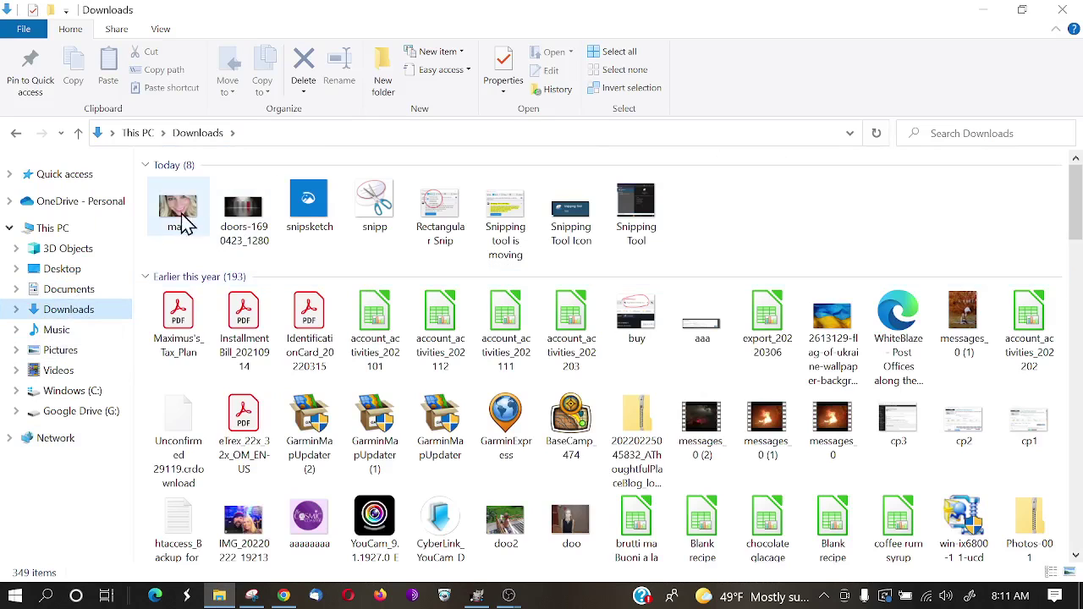
left_click(169, 218)
double_click(170, 219)
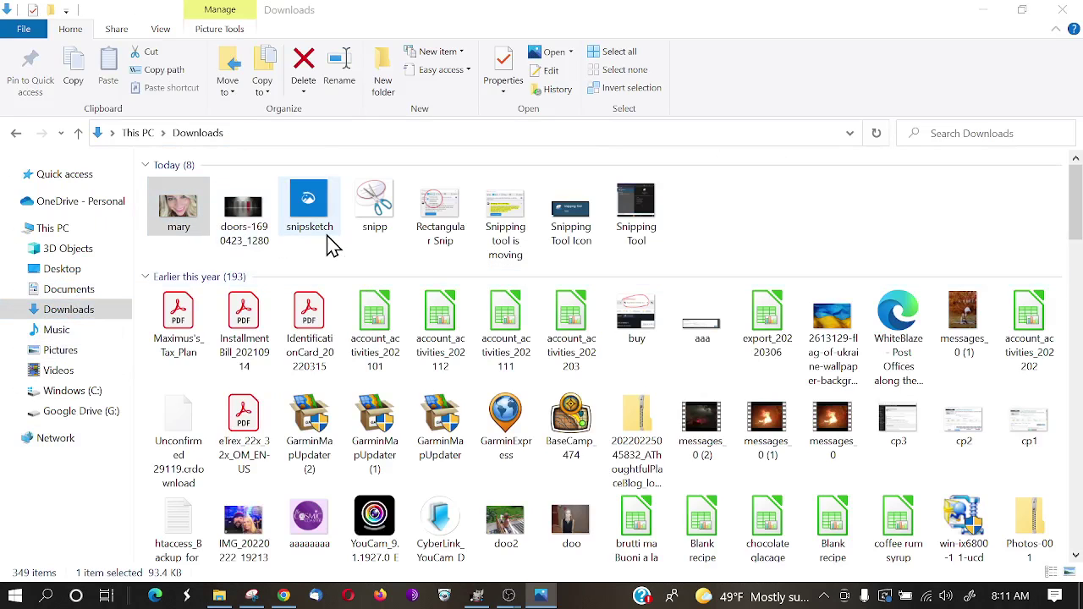
left_click_drag(955, 244, 536, 4)
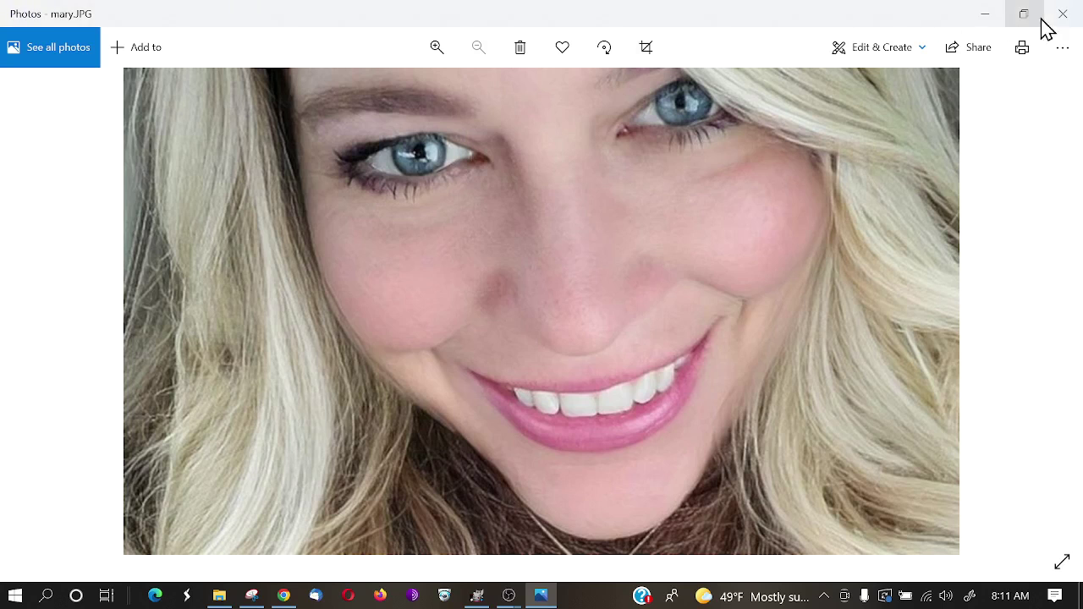
left_click(1064, 13)
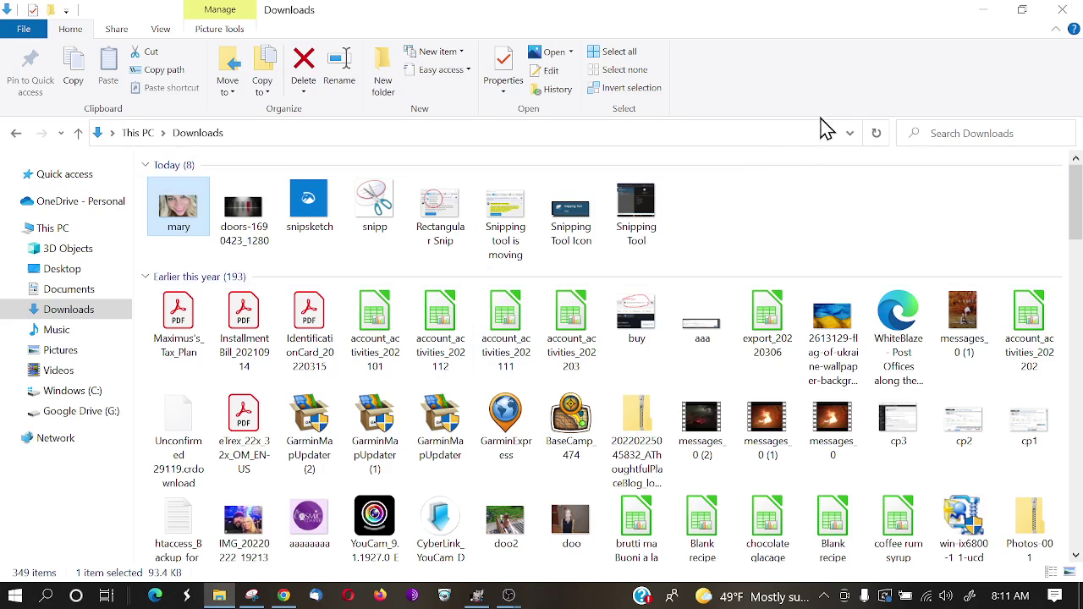
left_click(981, 17)
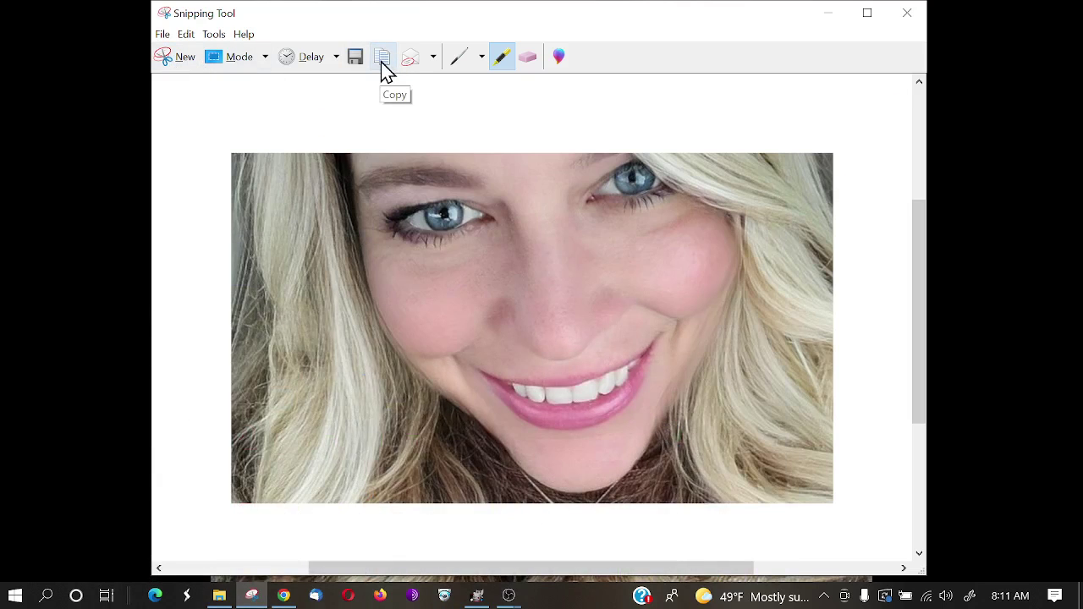
Examine the snip's email options, pen colors and custom pen thickness choices, and cancel the pen customization
left_click(434, 58)
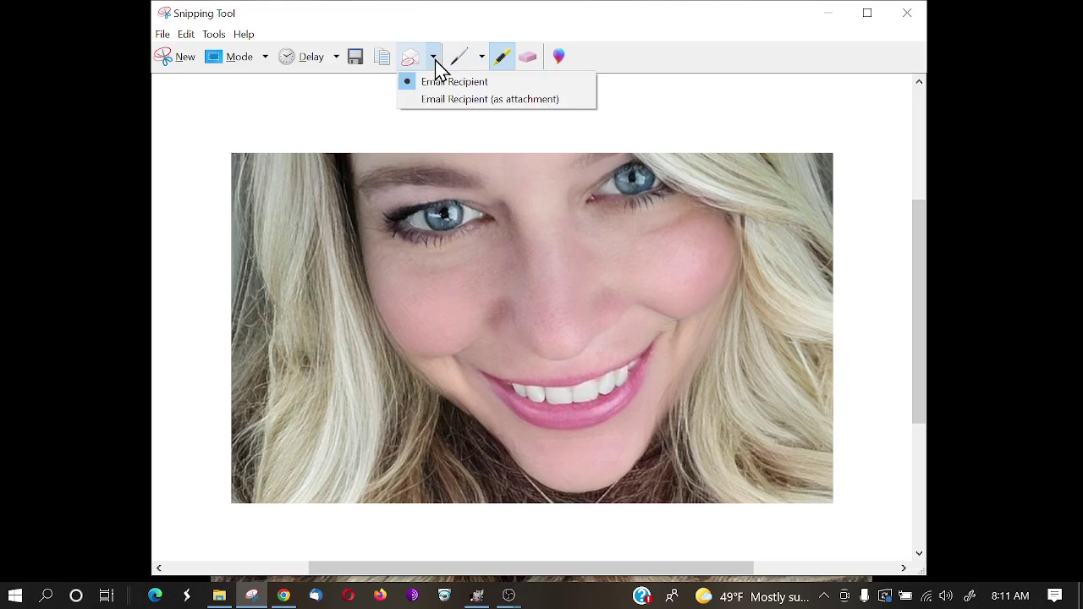
left_click(482, 57)
left_click(483, 58)
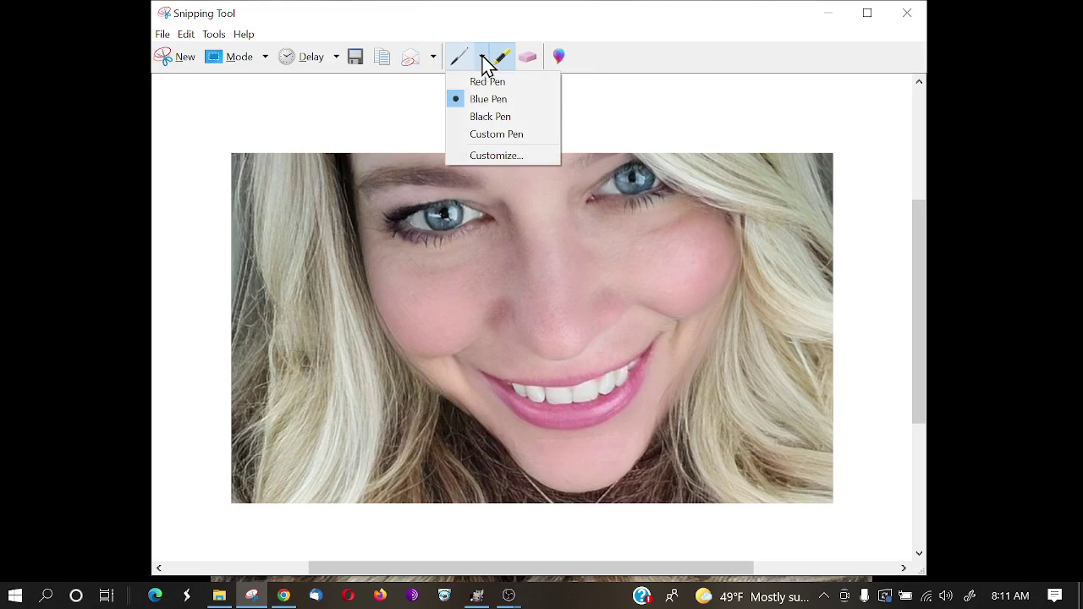
left_click(504, 157)
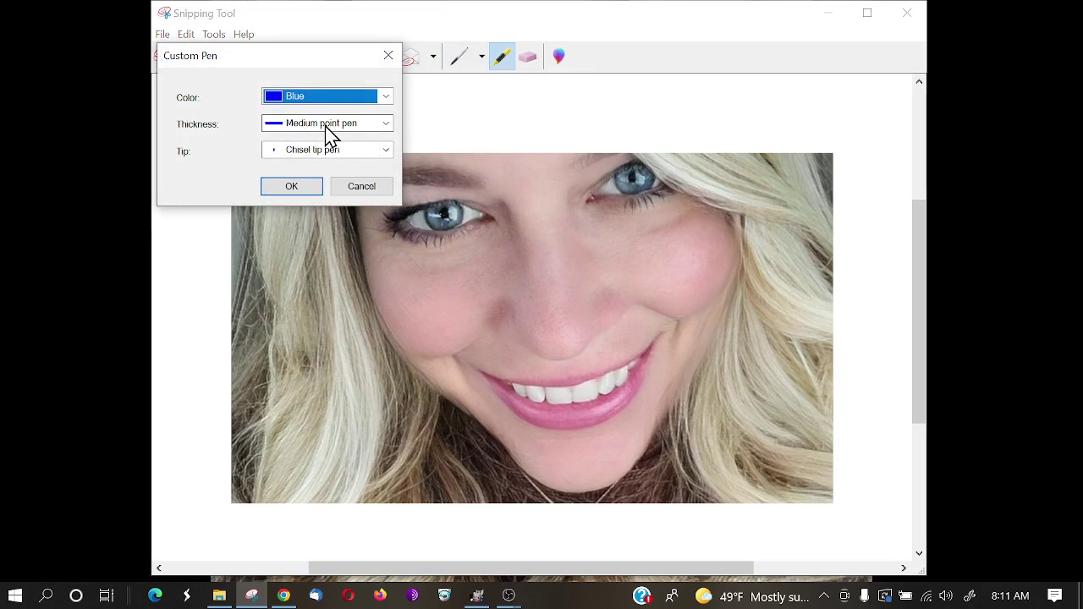
left_click(359, 125)
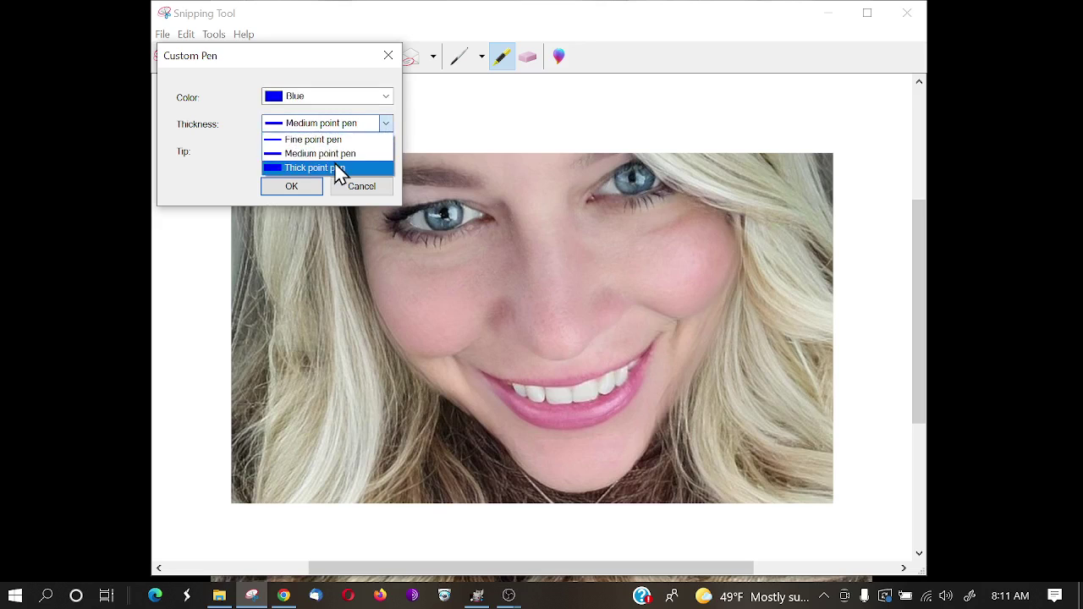
left_click(214, 103)
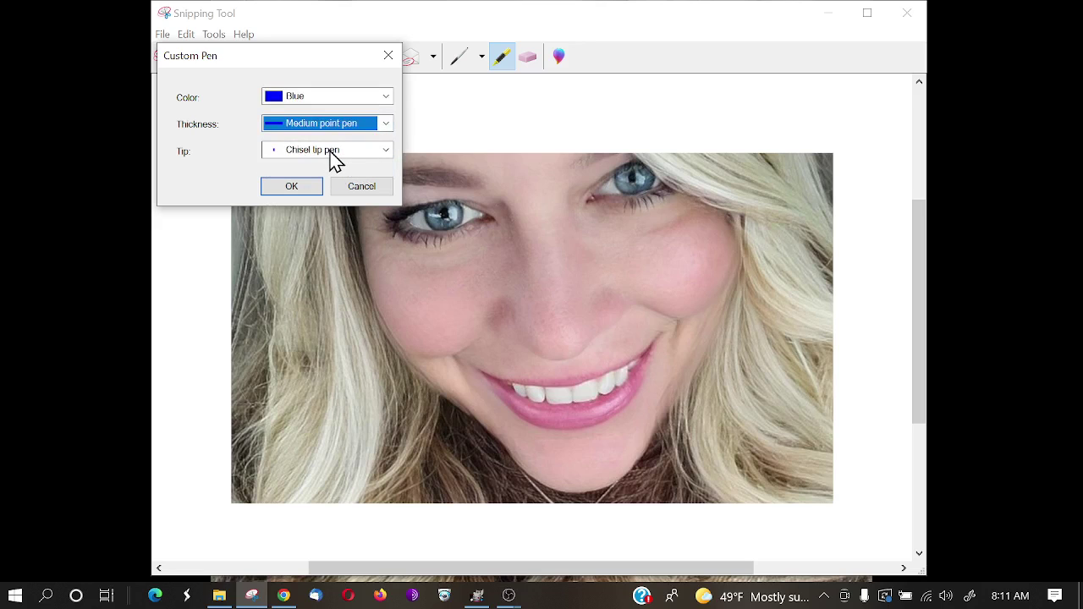
left_click(364, 189)
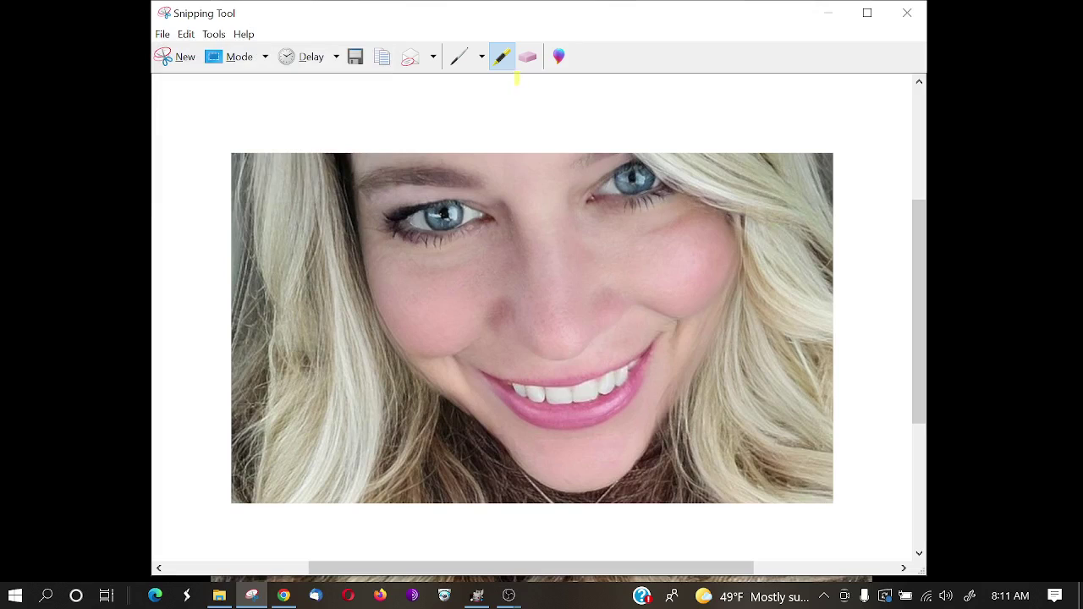
Draw a yellow highlighter stroke across the cheeks and nose of the portrait and erase it
left_click_drag(302, 259, 733, 285)
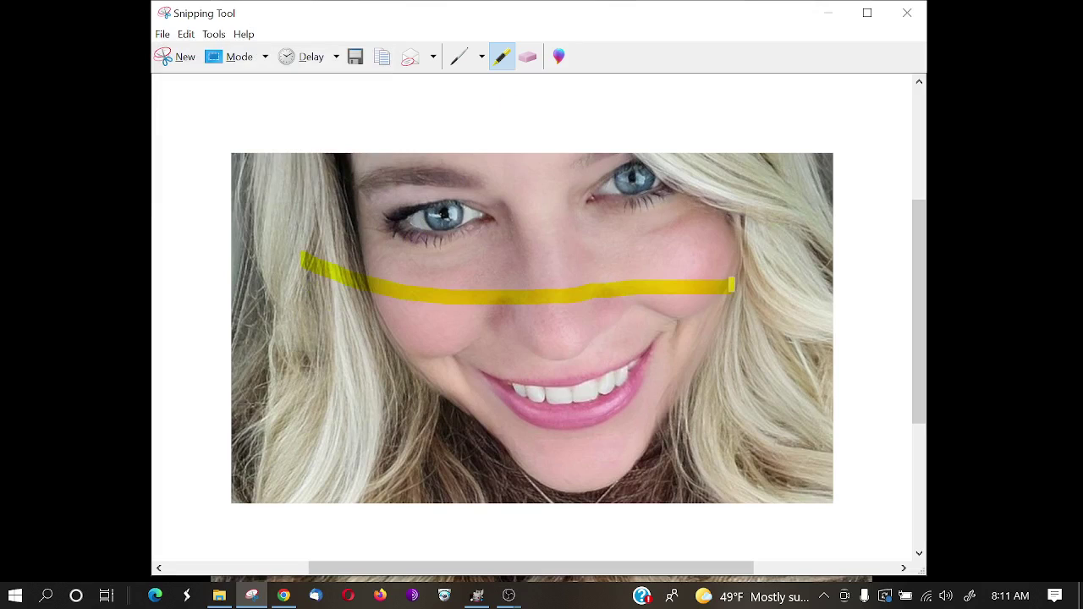
left_click(528, 58)
left_click(514, 291)
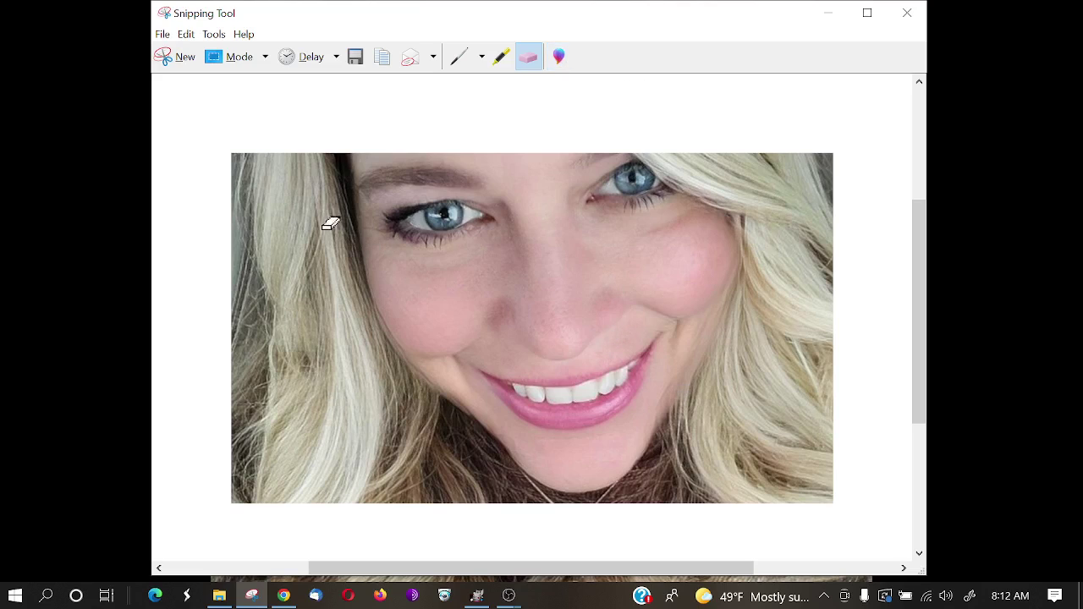
left_click(162, 36)
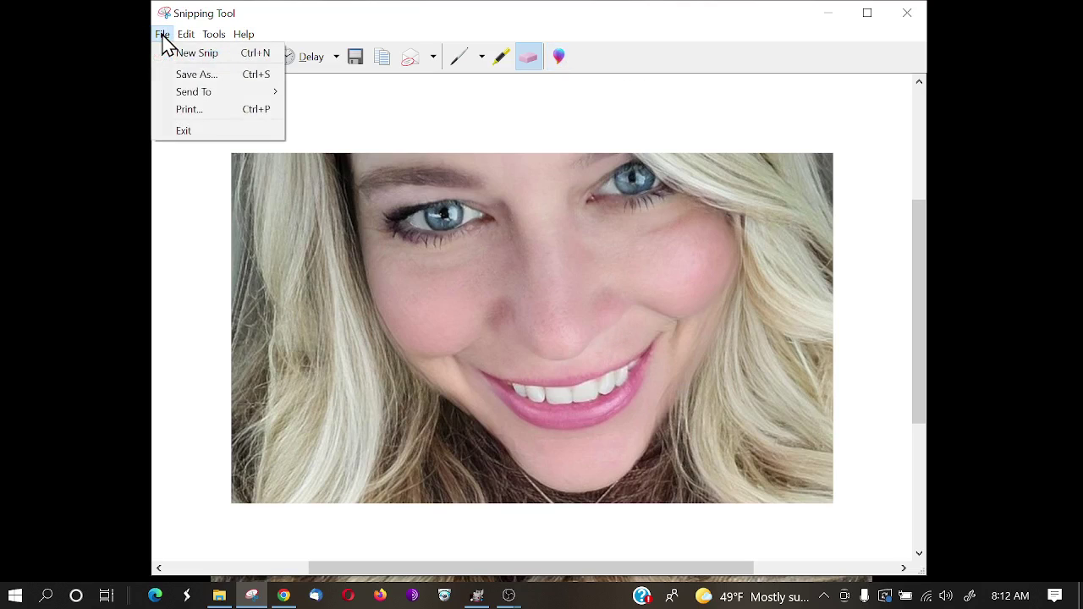
mouse_move(188, 38)
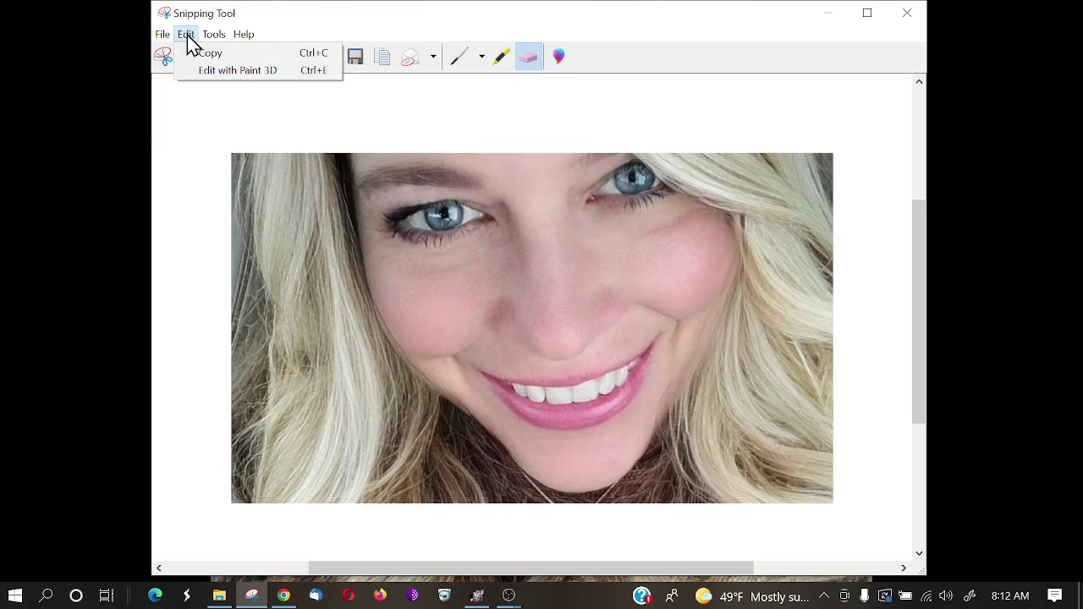
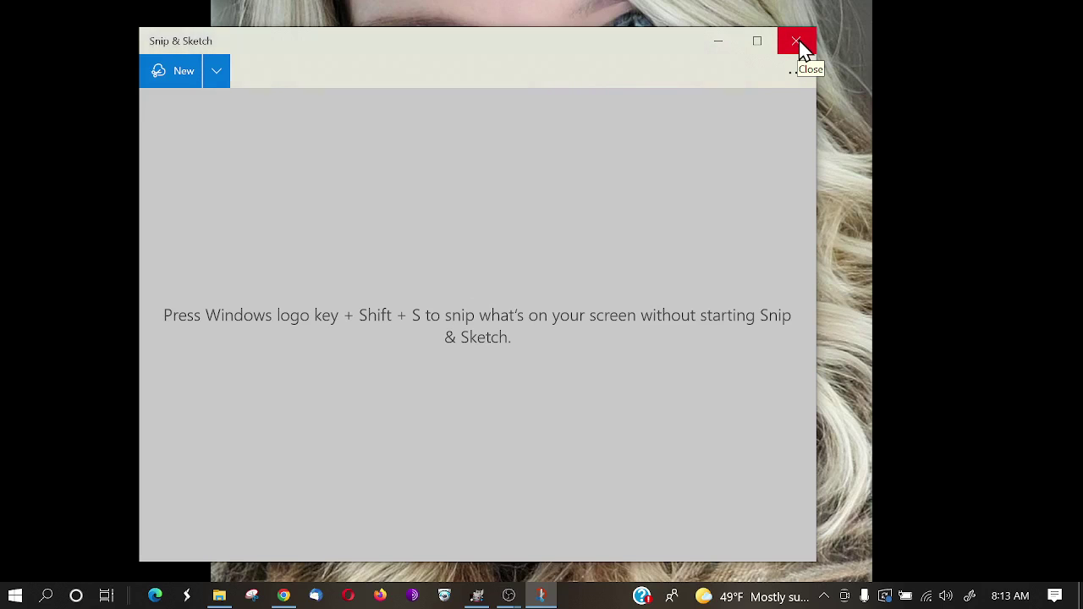
Close the empty Snip & Sketch window, capture a rectangular snip of the portrait's mouth and necklace area, and open it for markup
left_click(797, 42)
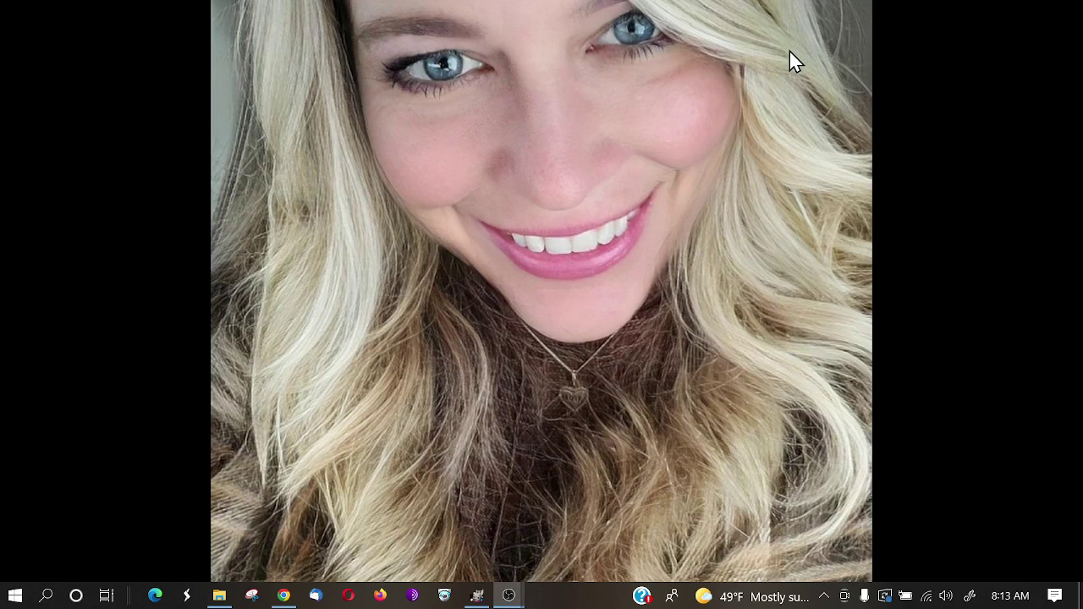
key("super+shift+s")
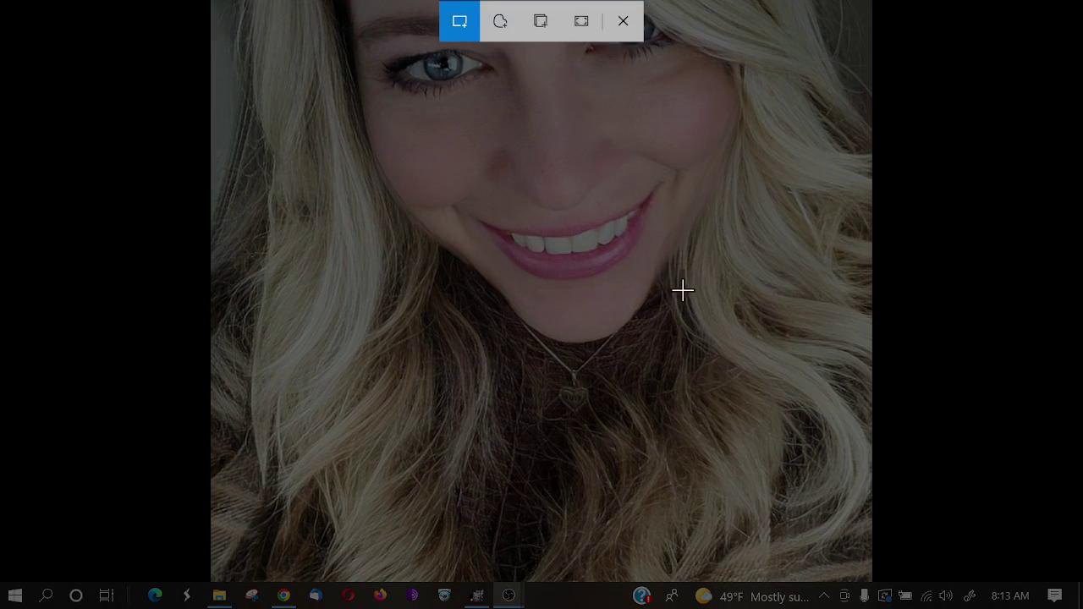
left_click_drag(348, 203, 757, 478)
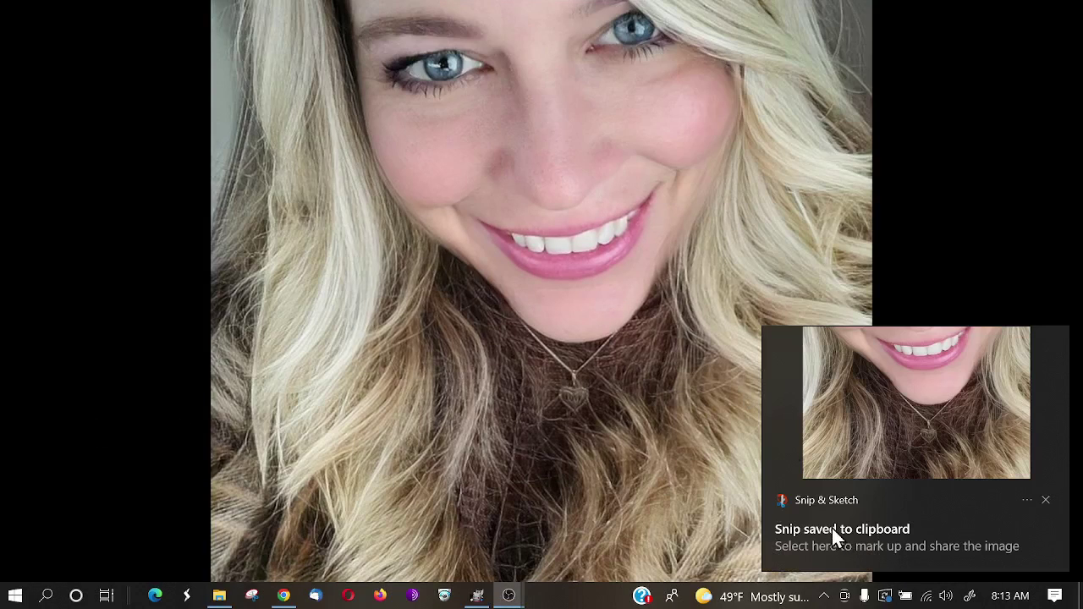
left_click(874, 451)
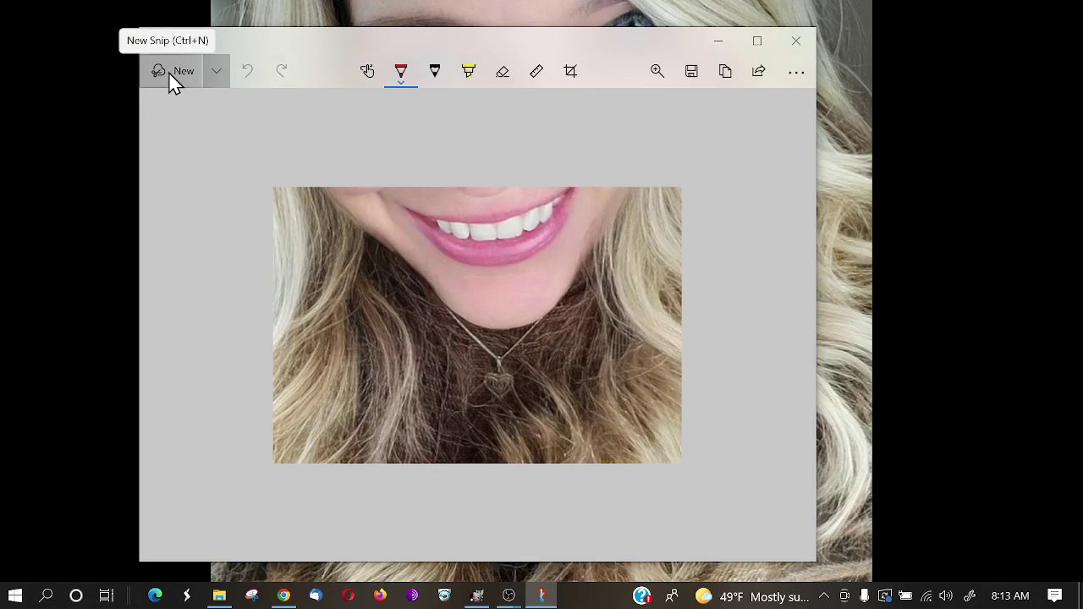
Close the marked-up snip's window and reopen Snip & Sketch by searching Windows for "snip"
left_click(796, 42)
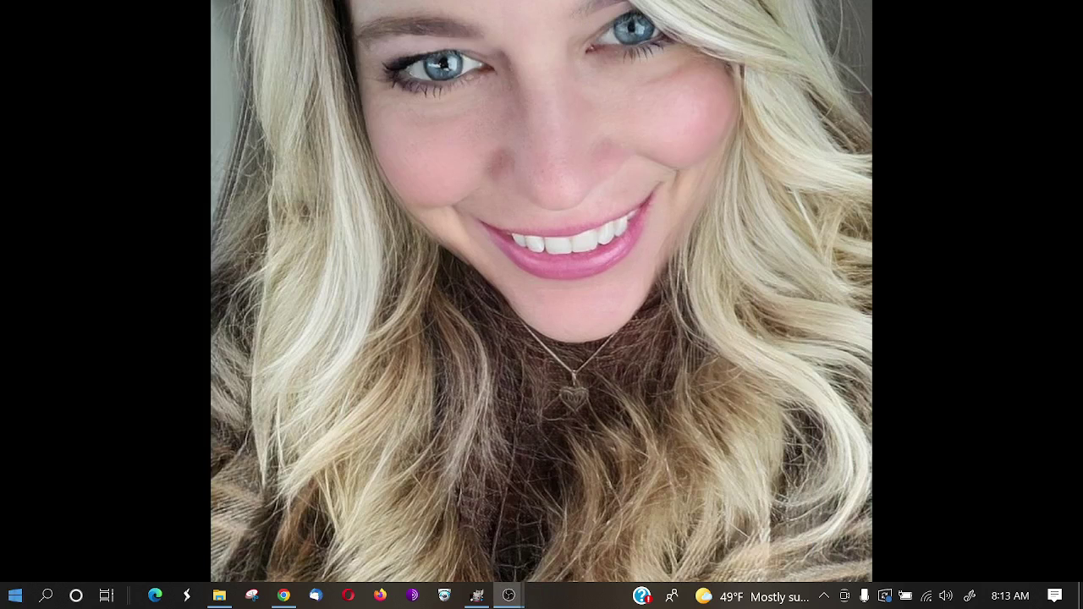
left_click(47, 595)
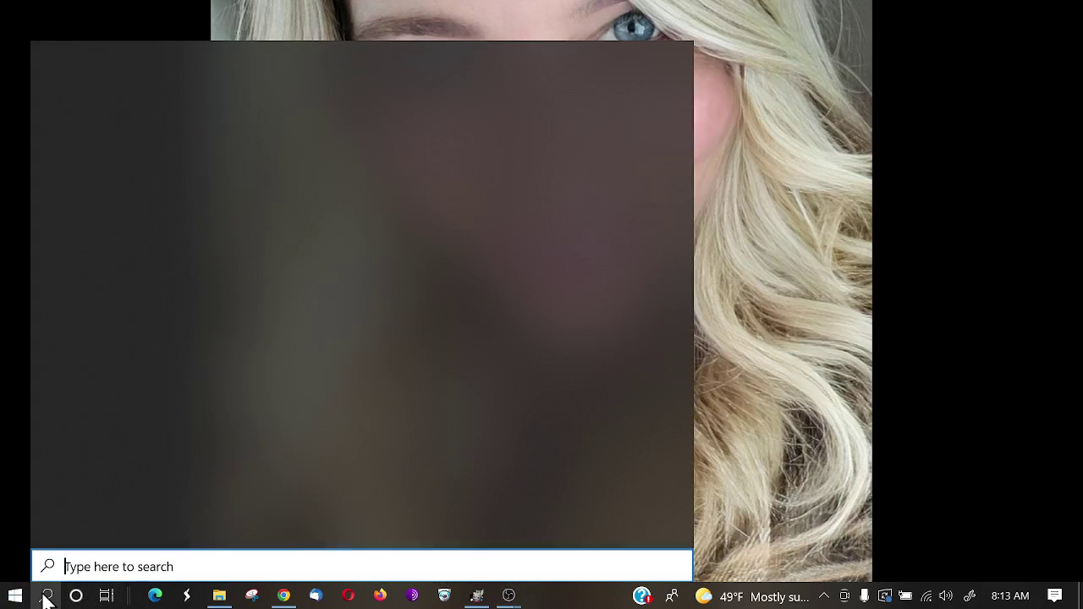
type("snip")
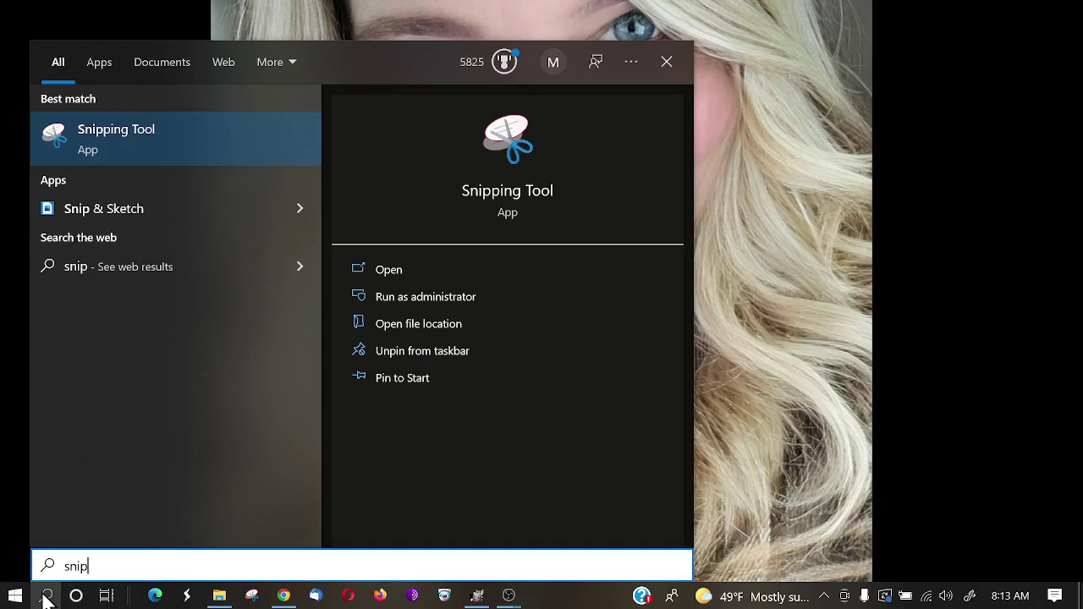
left_click(58, 212)
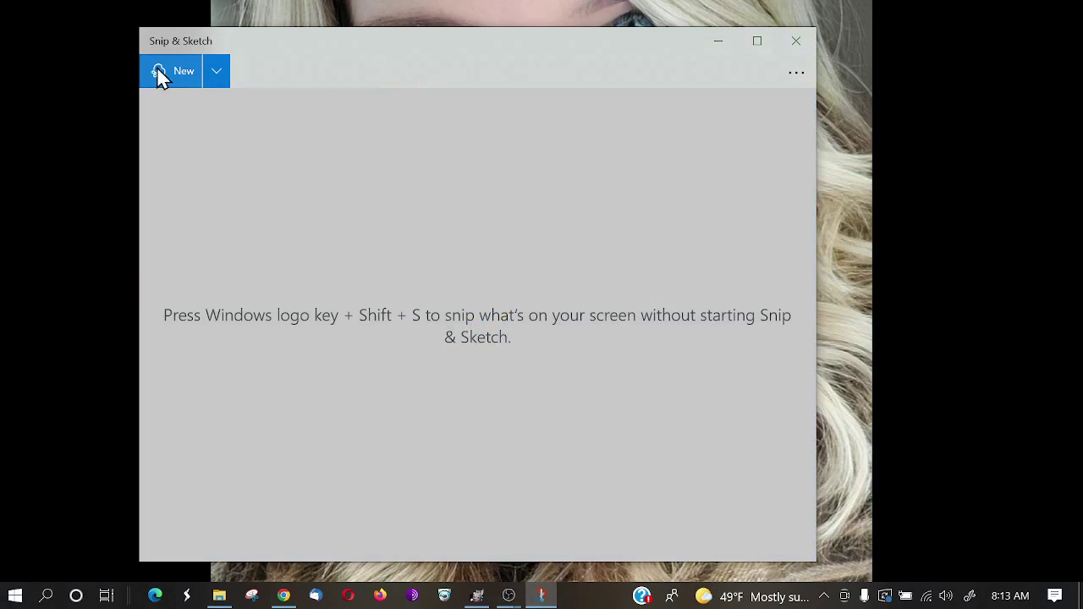
Check the delay options, and take an immediate rectangular snip of the portrait from the eyebrows down to the necklace
left_click(218, 71)
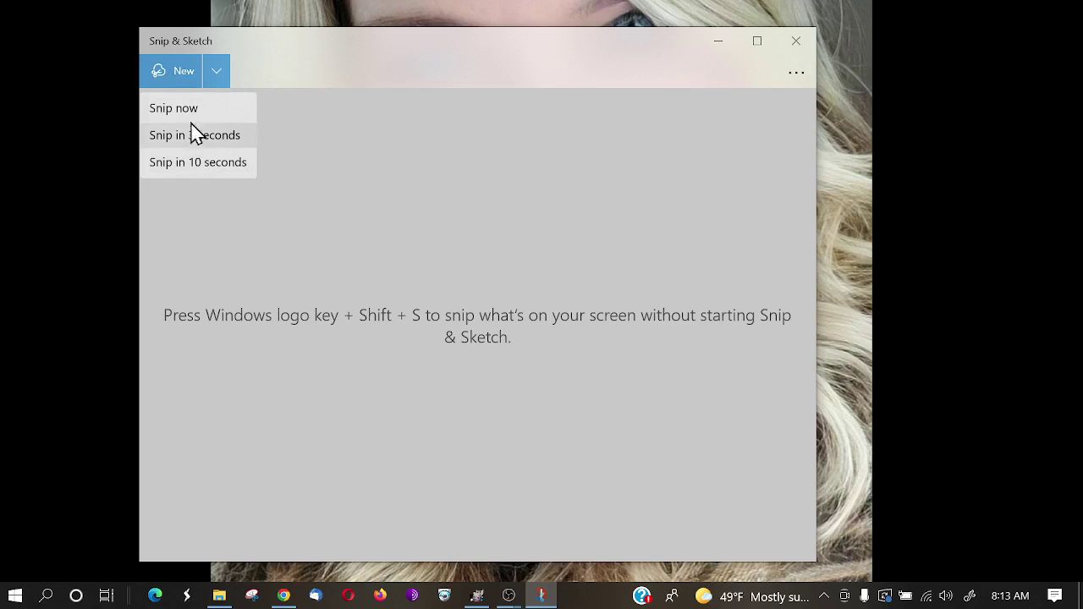
left_click(281, 77)
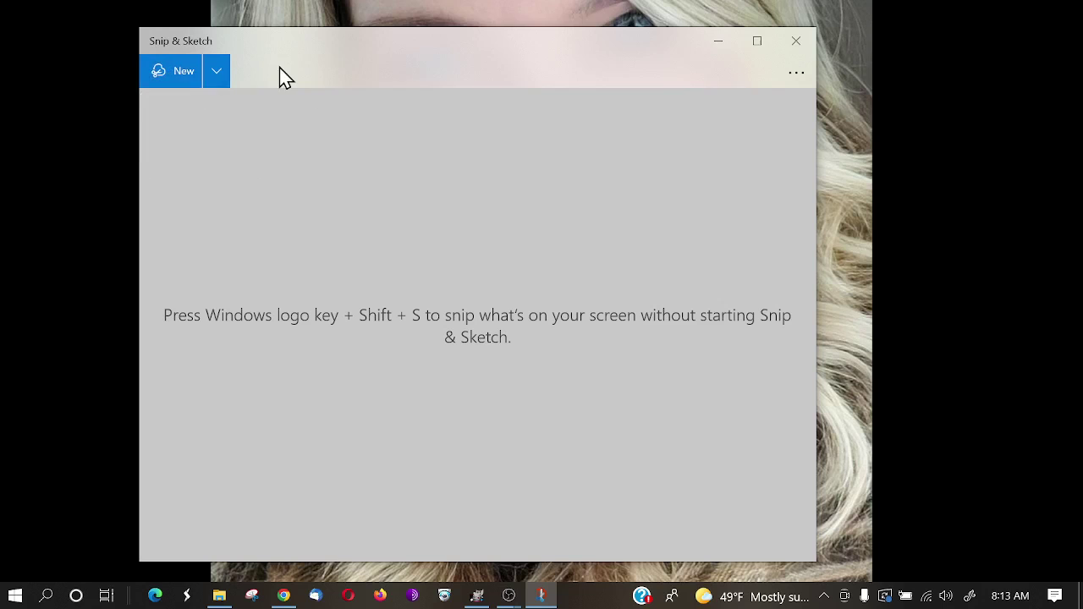
left_click(170, 71)
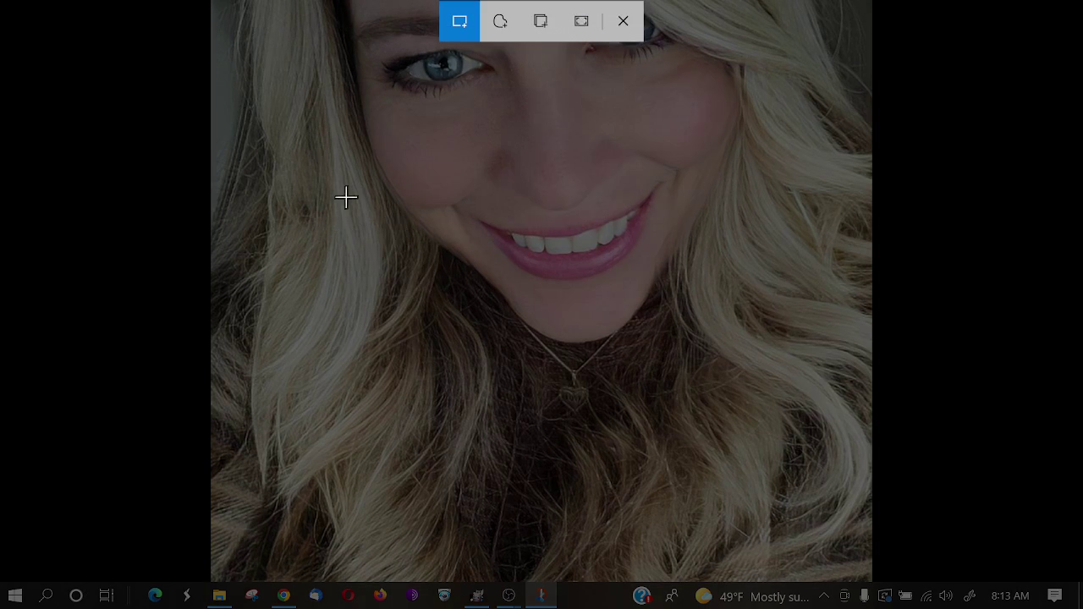
left_click_drag(353, 6, 759, 422)
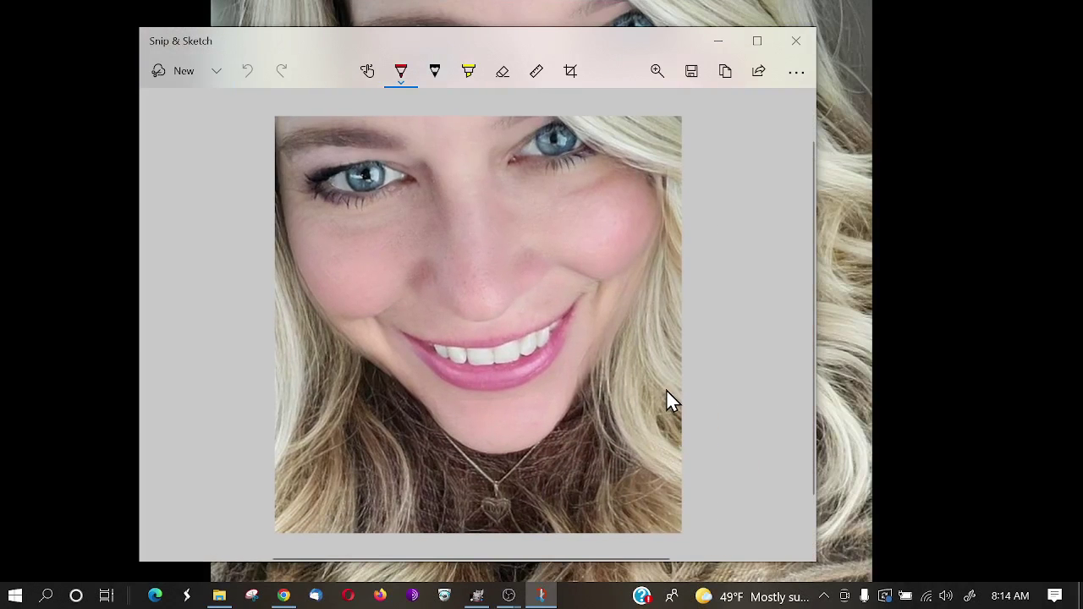
With touch writing turned on, handwrite the pictured woman's first name in red pen across her face and erase it
left_click(368, 74)
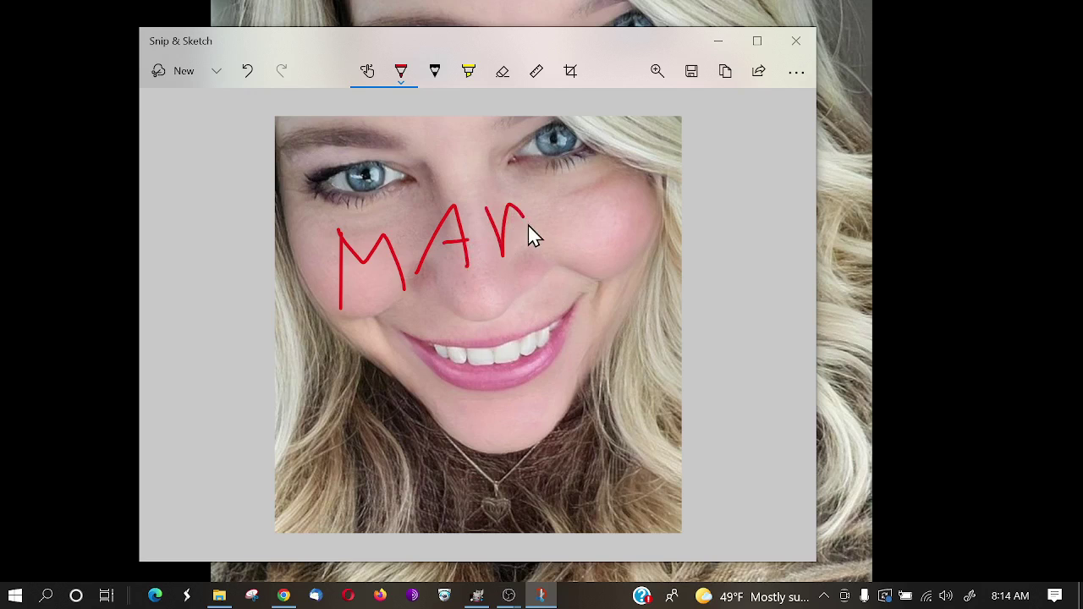
mouse_move(599, 238)
left_mouse_down()
mouse_move(602, 191)
mouse_move(609, 296)
left_mouse_up()
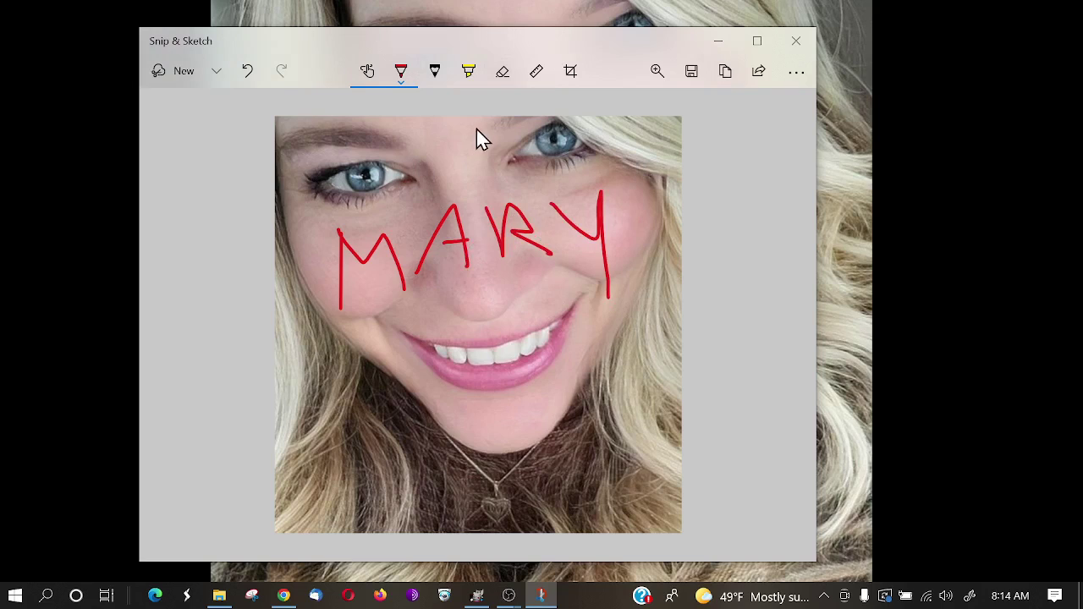
left_click(501, 73)
mouse_move(572, 210)
left_mouse_down()
mouse_move(641, 271)
mouse_move(459, 247)
mouse_move(282, 288)
left_mouse_up()
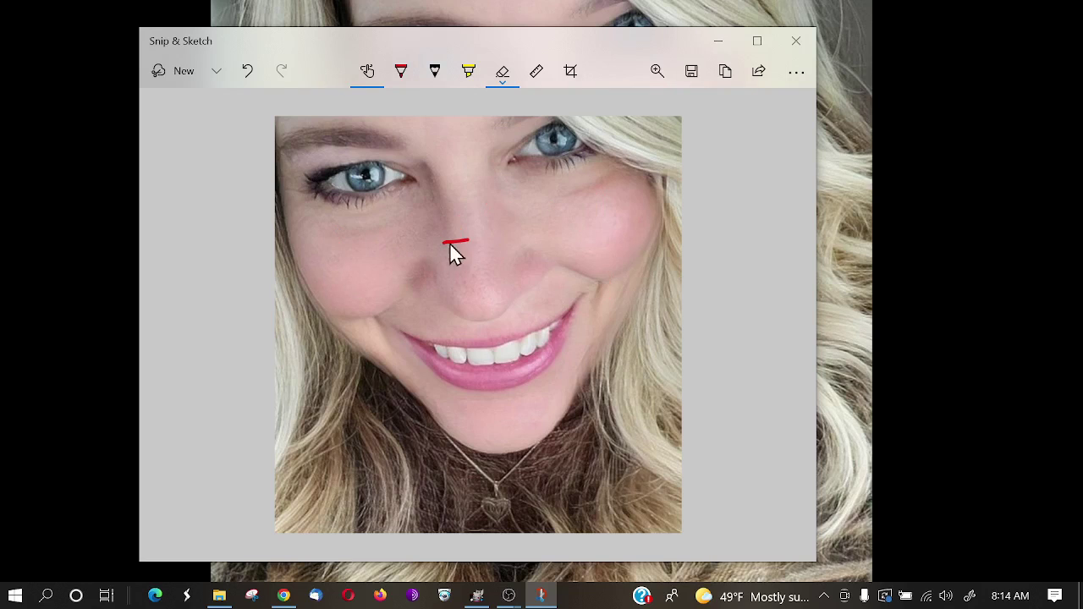
Scribble over the face with the black pencil and erase the scribble
left_click(435, 73)
mouse_move(438, 282)
left_mouse_down()
mouse_move(488, 222)
mouse_move(411, 339)
mouse_move(478, 284)
left_mouse_up()
left_click(503, 71)
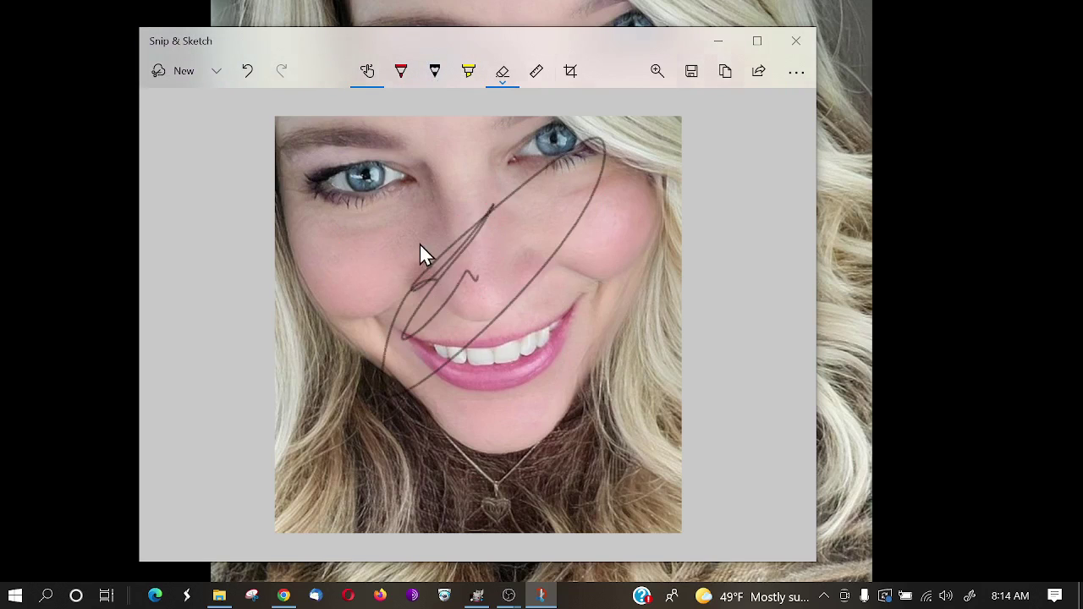
left_click_drag(421, 249, 575, 385)
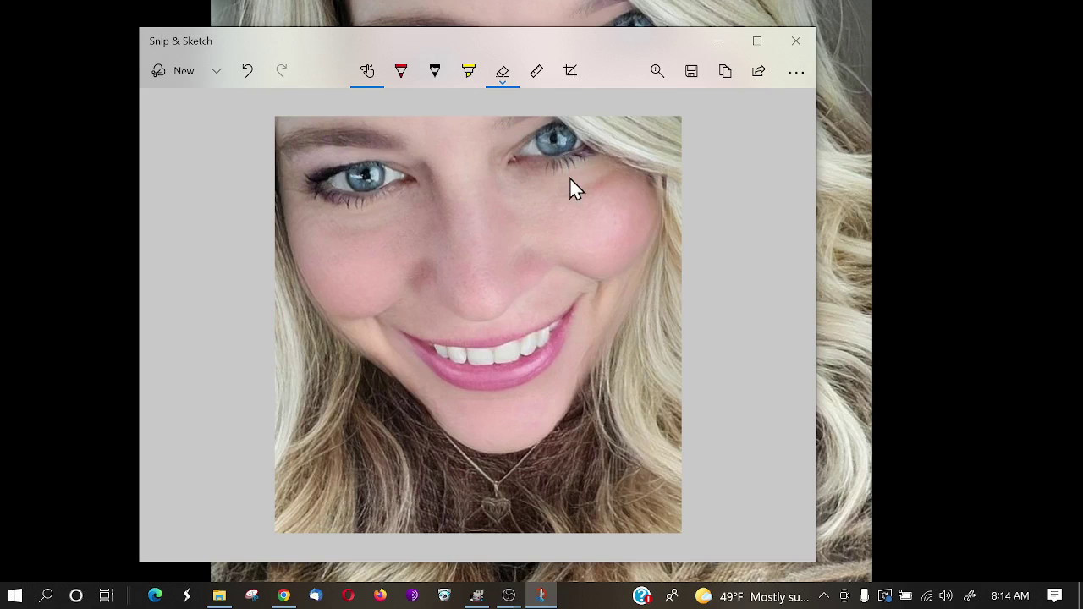
Show the ruler at 0° and draw a yellow highlighter line along its upper edge above the mouth
left_click(537, 74)
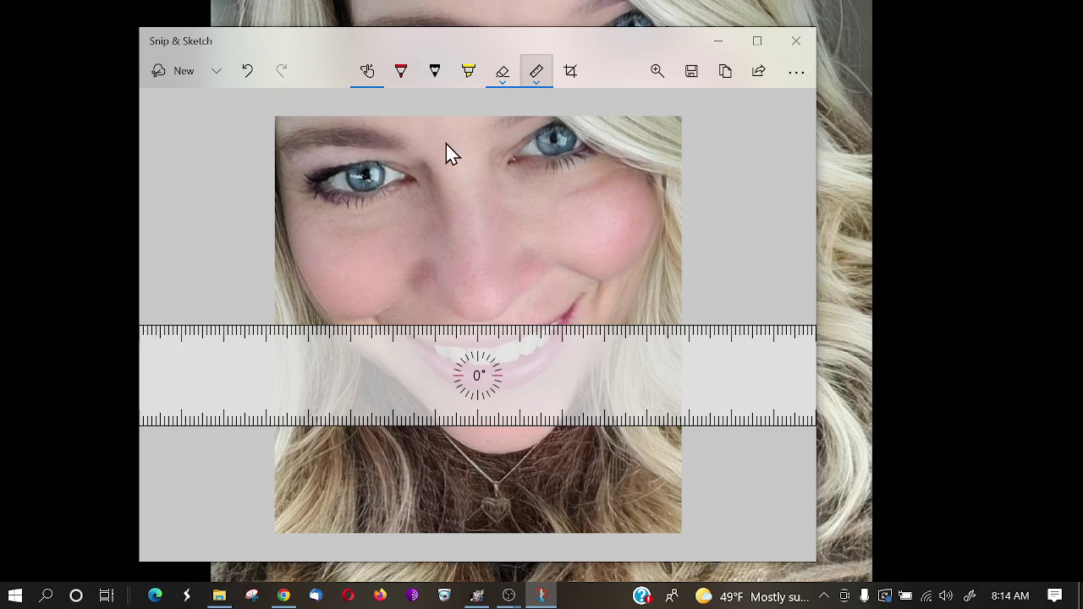
left_click(472, 75)
left_click_drag(302, 318, 550, 318)
left_click_drag(616, 318, 652, 320)
Rotate the ruler to 19° and draw a dark pencil line along its upper edge, sloping down across the face
mouse_move(617, 364)
left_mouse_down()
mouse_move(599, 405)
mouse_move(622, 356)
left_mouse_up()
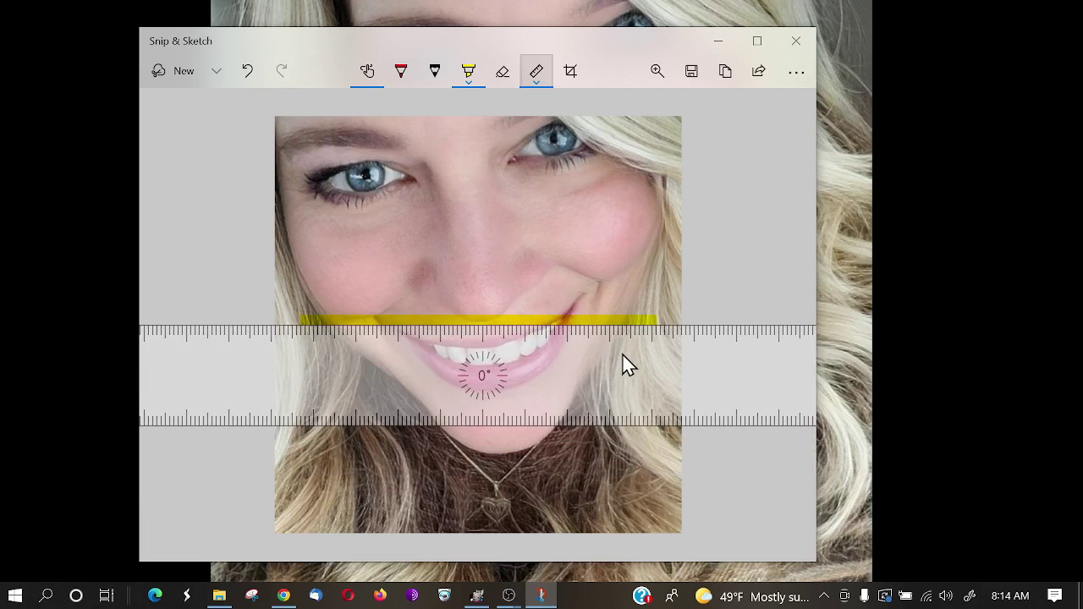
scroll(582, 381, "up", 5)
scroll(582, 388, "down", 3)
scroll(582, 390, "down", 1)
scroll(457, 345, "up", 3)
scroll(457, 349, "down", 4)
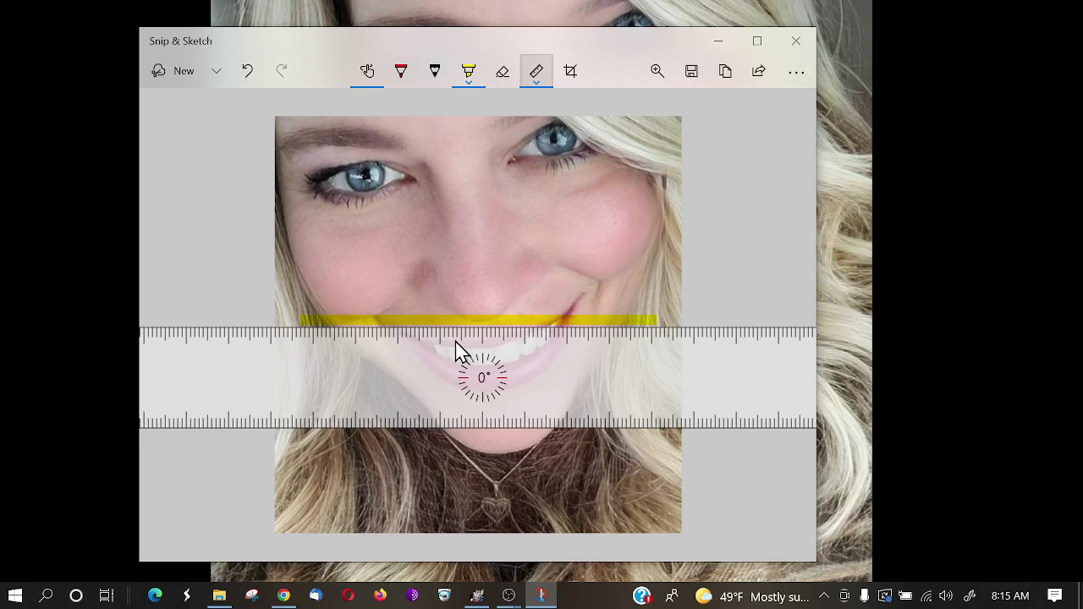
scroll(457, 347, "up", 19)
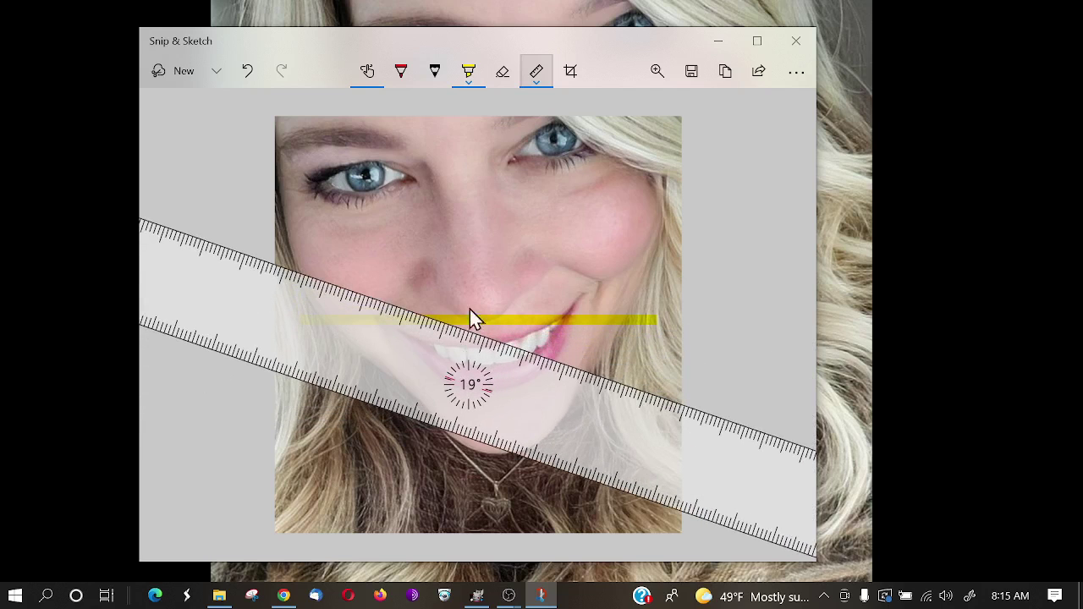
left_click(435, 71)
mouse_move(319, 262)
left_mouse_down()
mouse_move(421, 316)
mouse_move(615, 375)
mouse_move(646, 398)
left_mouse_up()
Rotate the ruler to 4° so it slopes slightly upward across the mouth
scroll(634, 415, "up", 3)
scroll(634, 420, "down", 9)
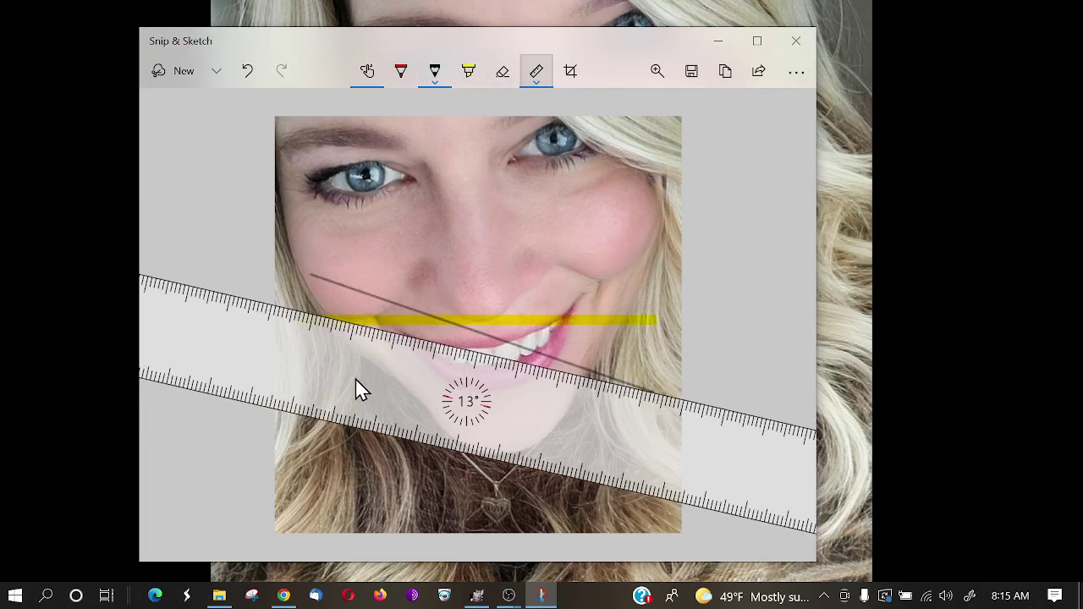
scroll(322, 334, "up", 5)
scroll(322, 336, "down", 11)
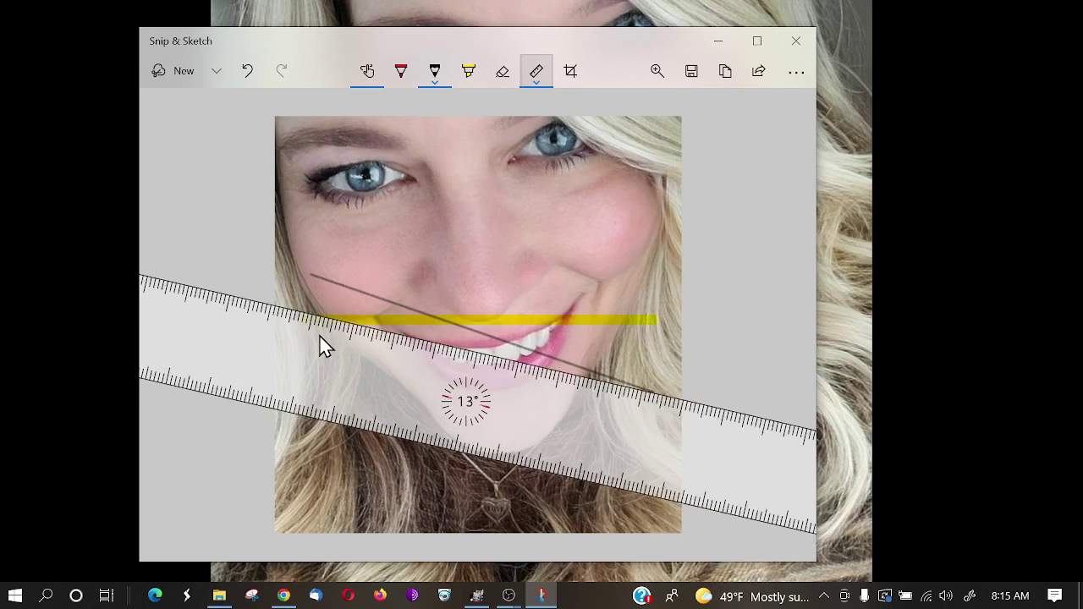
scroll(319, 335, "down", 3)
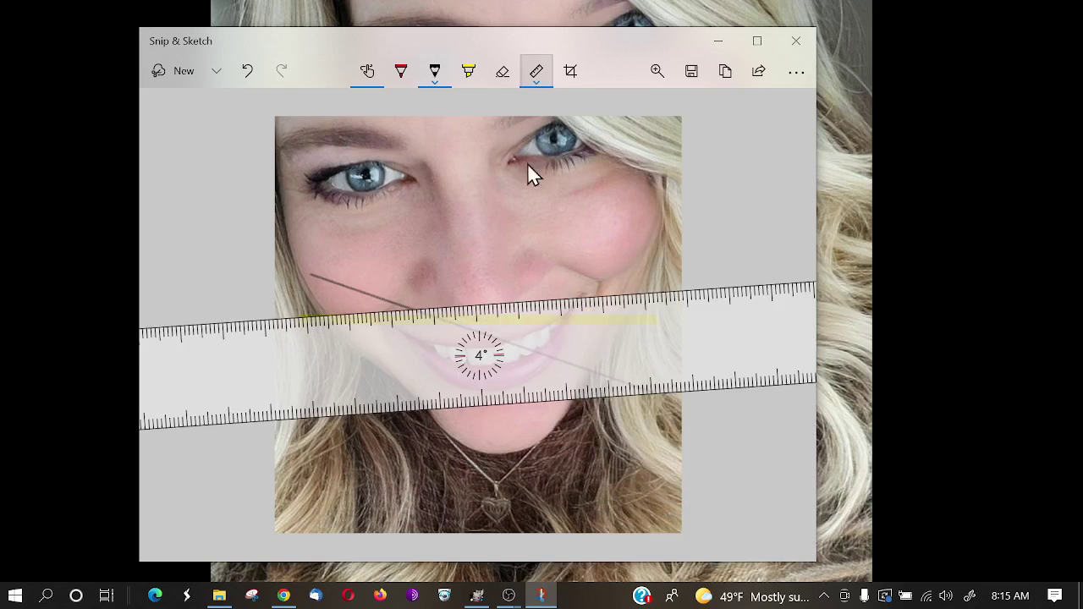
Replace the ruler with the protractor, shrink it and position it over the eye on the picture's left side, with the red pen selected
left_click(537, 79)
left_click(535, 164)
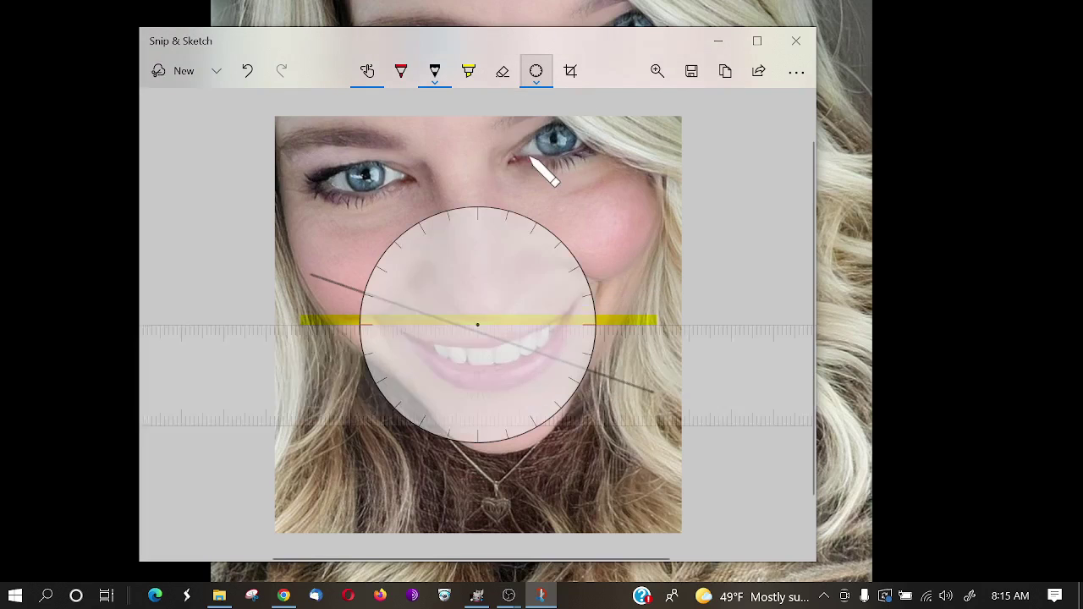
left_click(403, 78)
left_click(403, 80)
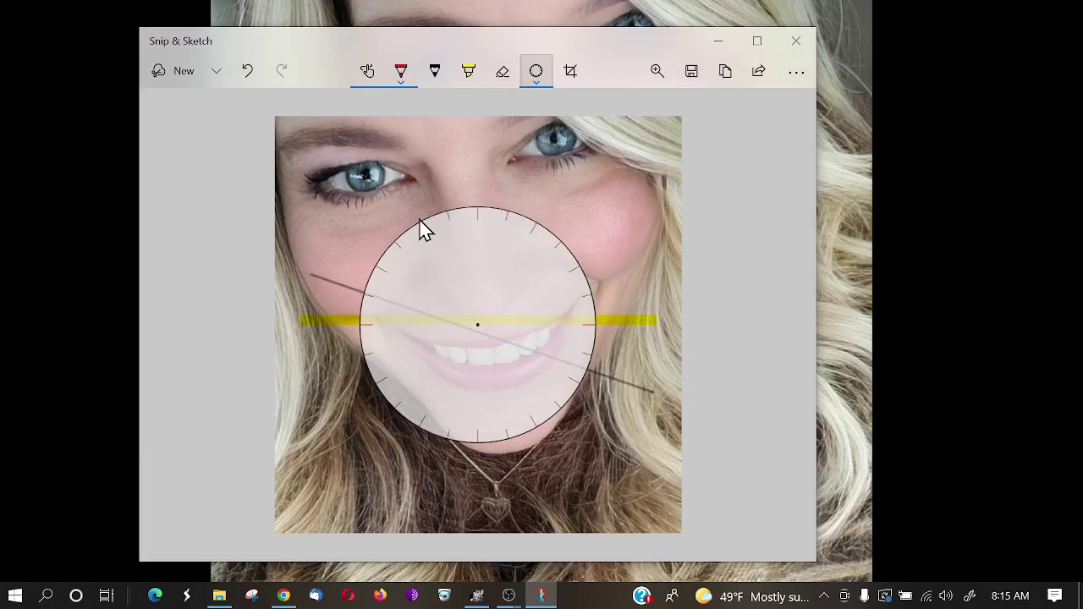
left_click_drag(502, 353, 406, 235)
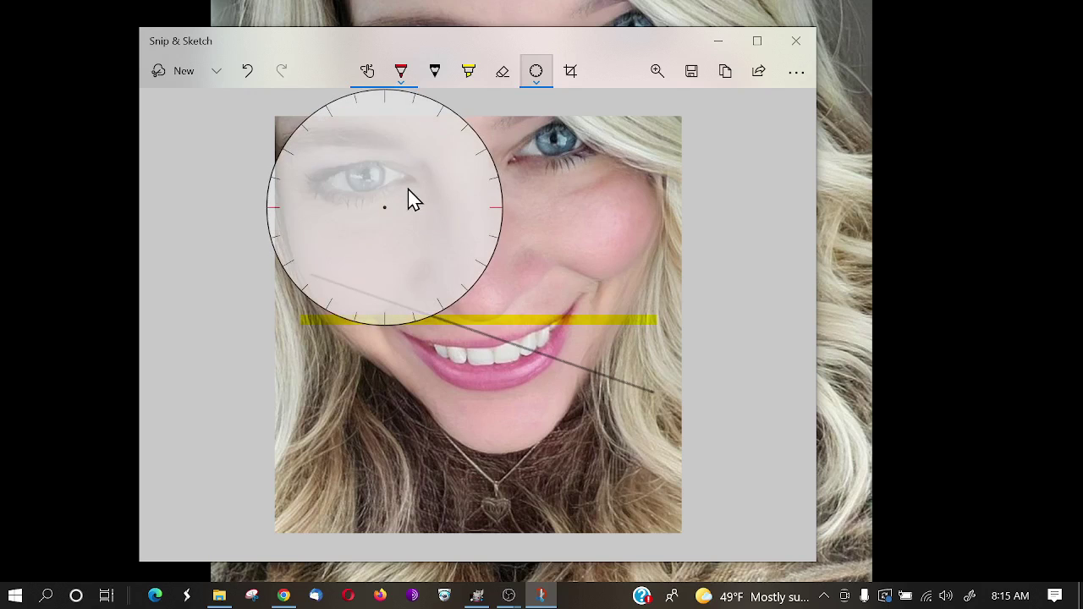
scroll(395, 174, "down", 5)
scroll(395, 174, "down", 10)
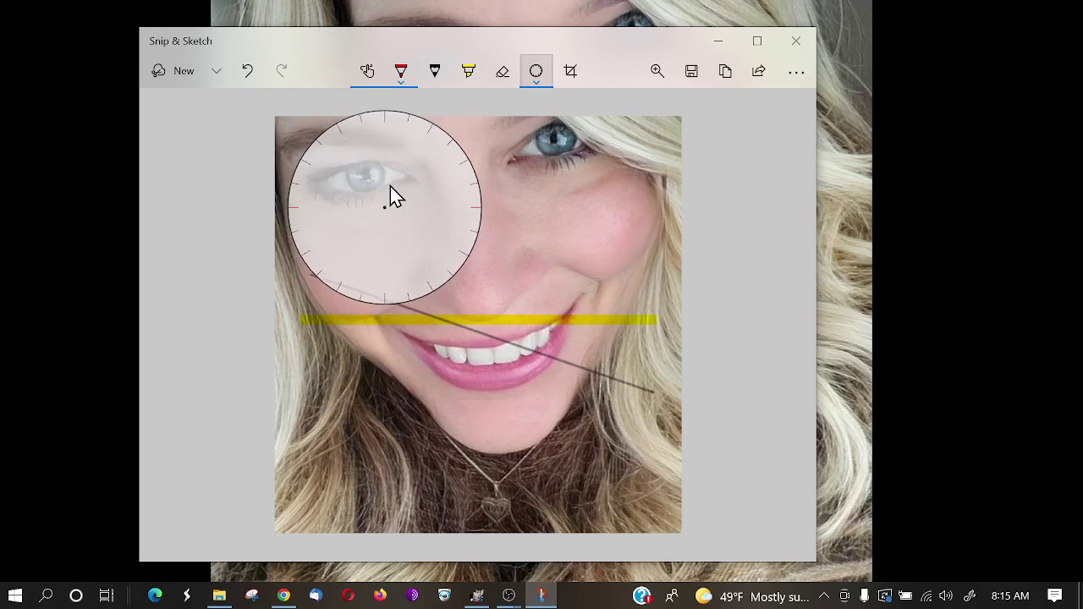
scroll(375, 174, "down", 2)
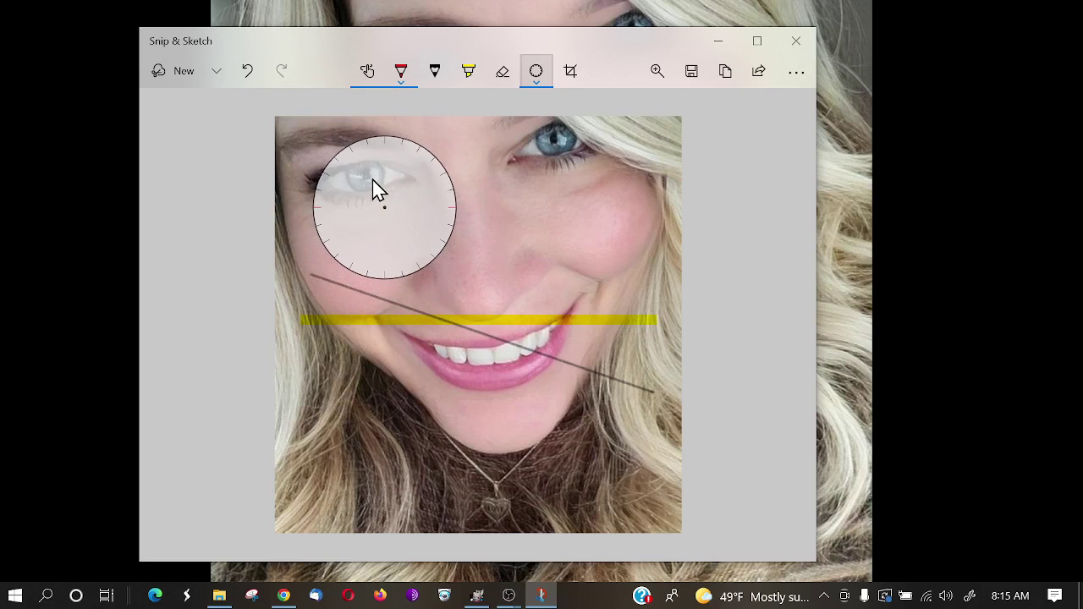
mouse_move(415, 247)
left_mouse_down()
mouse_move(402, 227)
mouse_move(406, 238)
left_mouse_up()
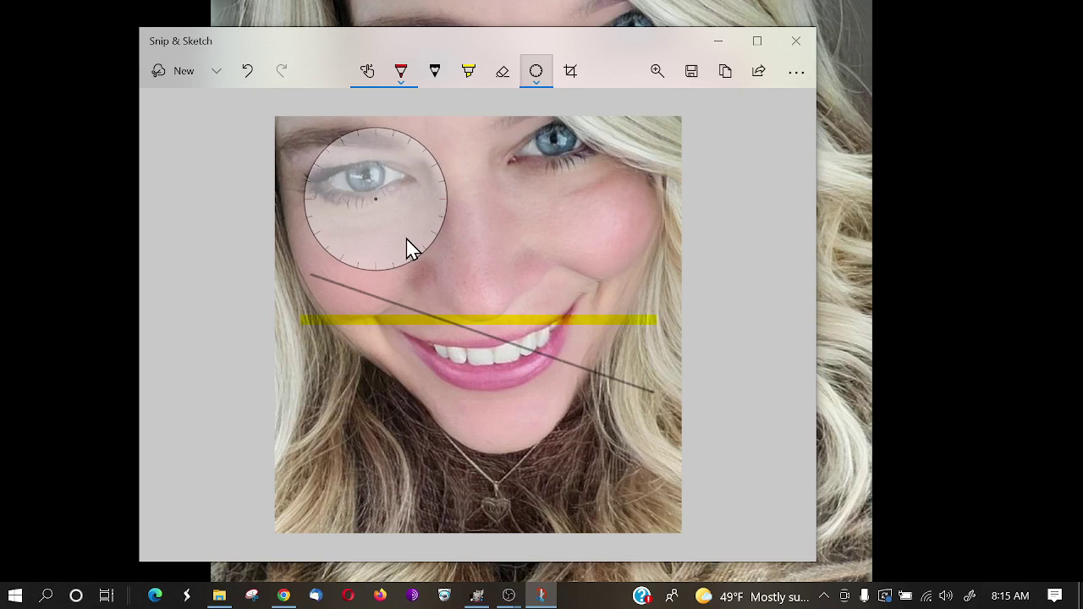
Trace a full 360° red circle along the protractor's edge around the eye and hide the protractor
mouse_move(343, 136)
left_mouse_down()
mouse_move(316, 196)
mouse_move(375, 286)
mouse_move(443, 215)
mouse_move(382, 127)
mouse_move(326, 145)
left_mouse_up()
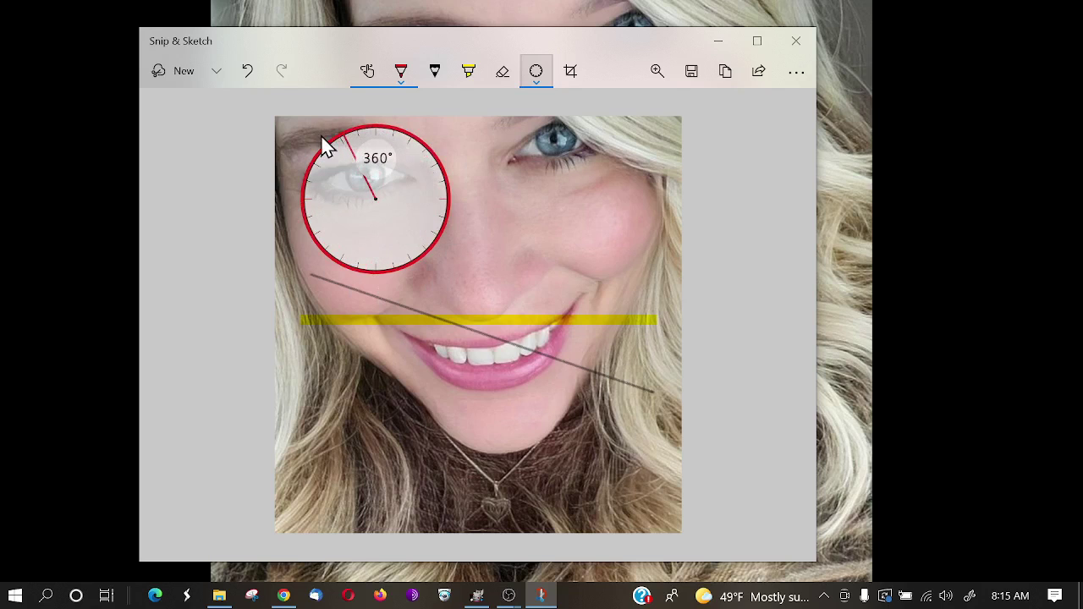
left_click(536, 75)
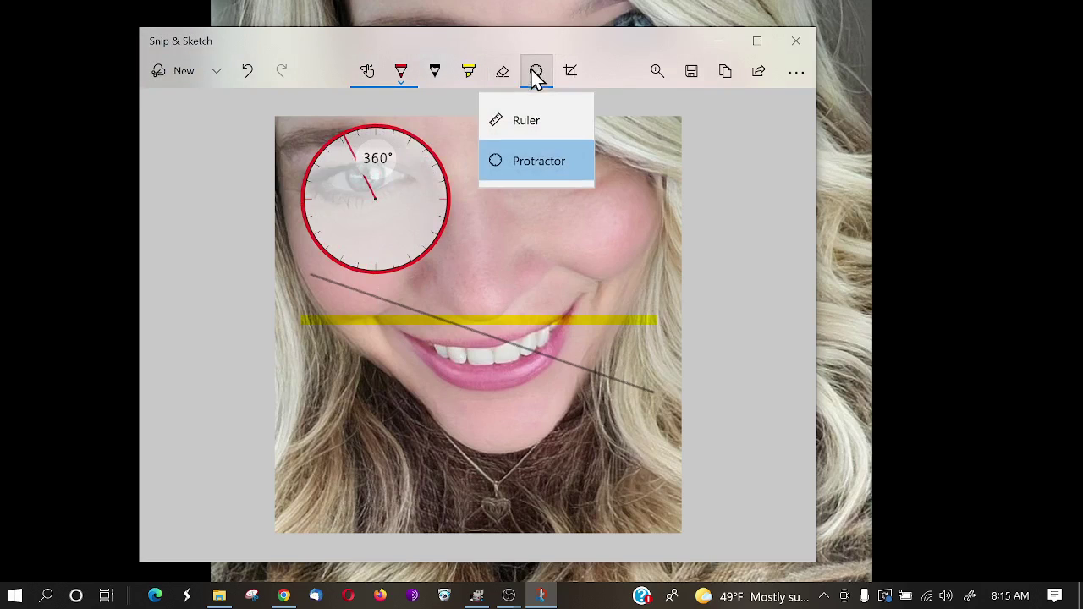
left_click(520, 163)
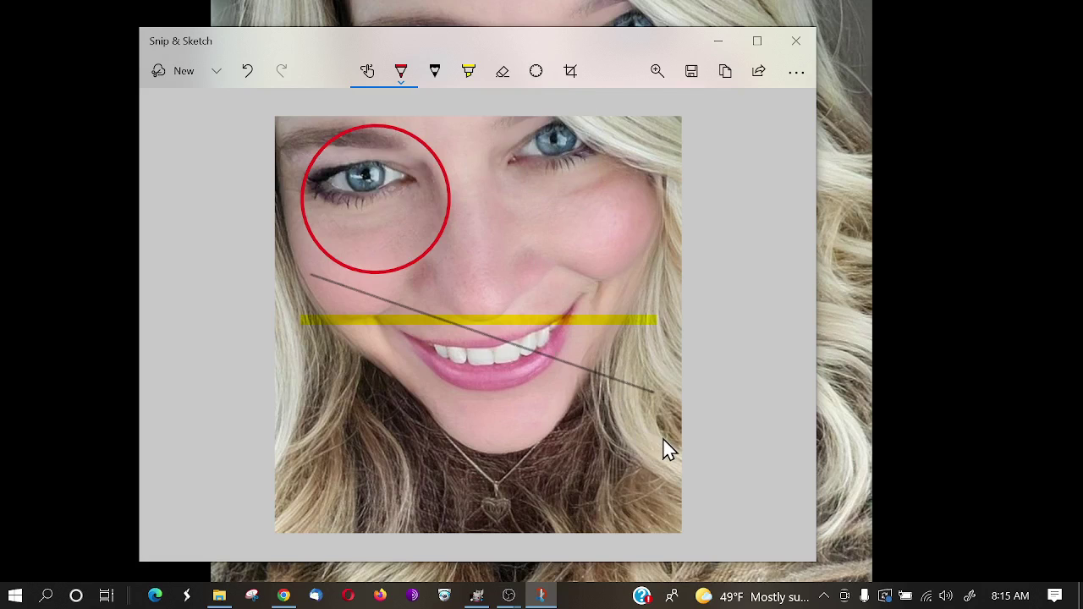
Crop the snip to its full-width upper strip containing both eyes, cutting off everything from the nose down
left_click(573, 75)
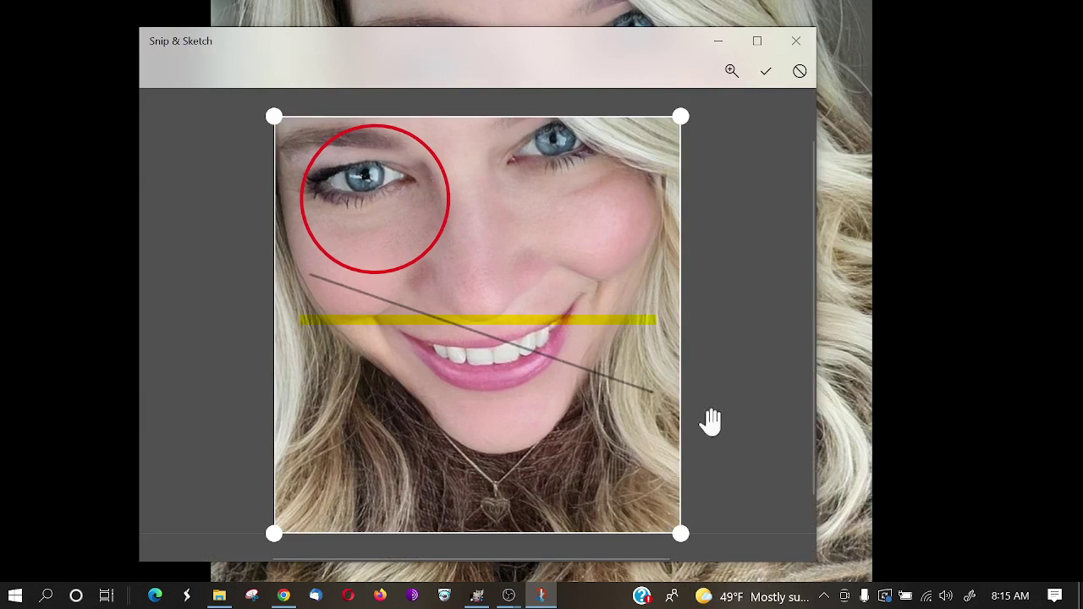
left_click_drag(681, 115, 739, 20)
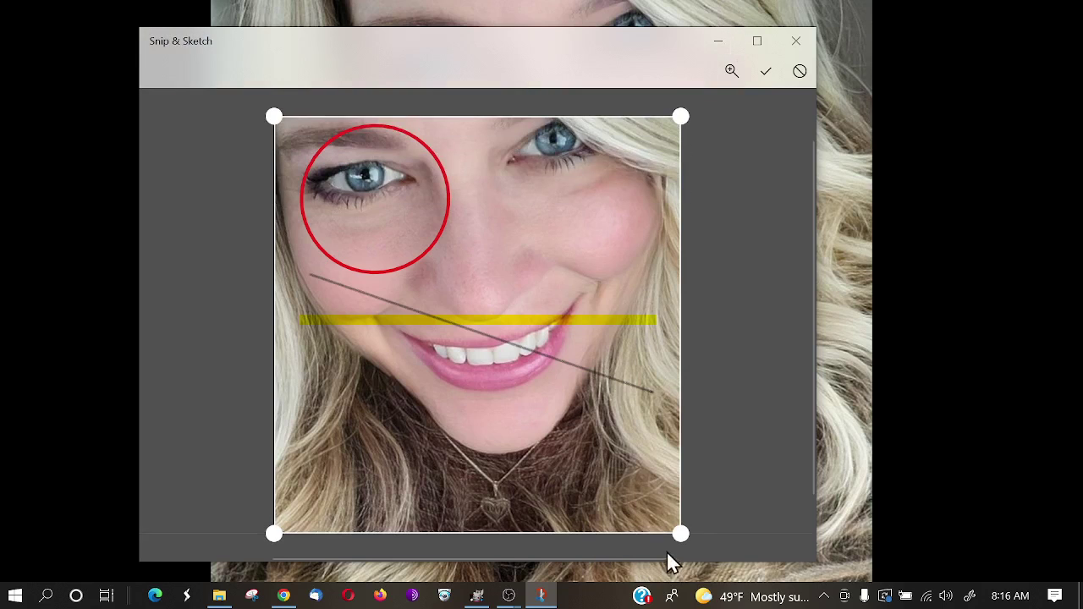
left_click_drag(680, 533, 718, 225)
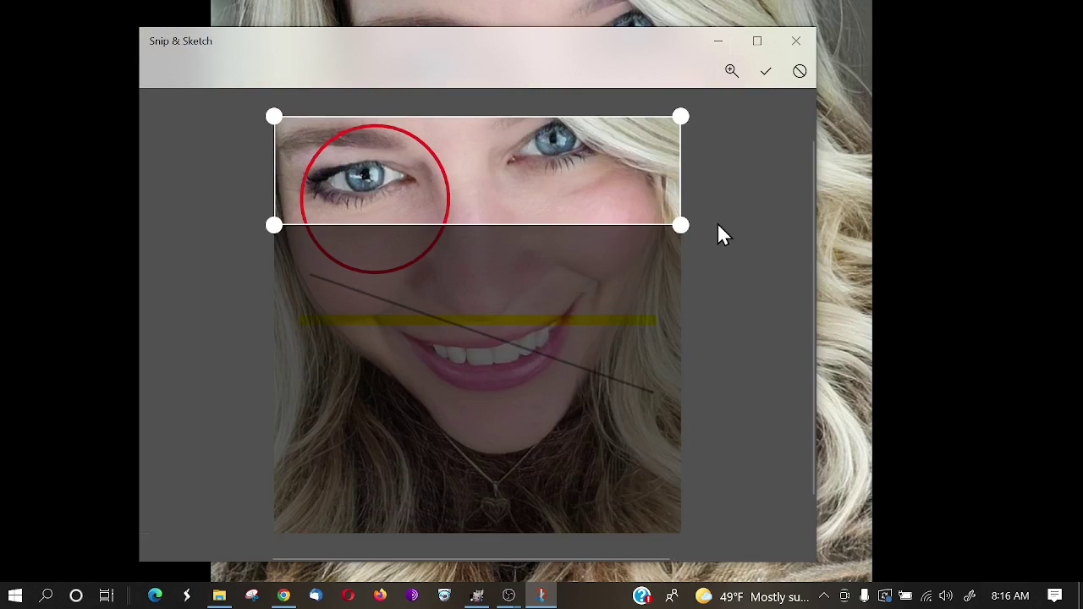
scroll(717, 224, "up", 1)
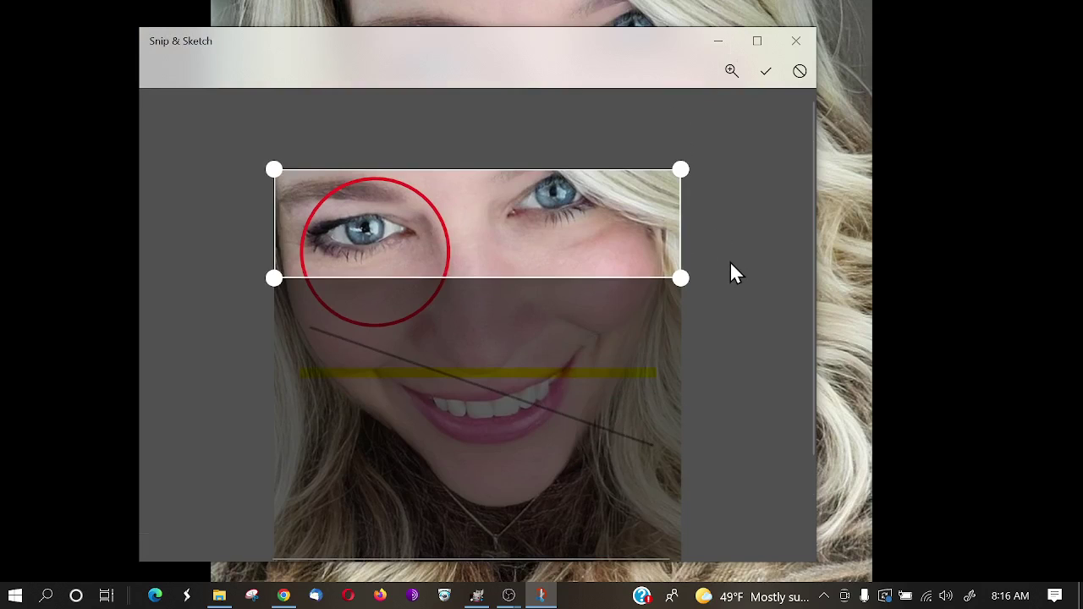
key("Return")
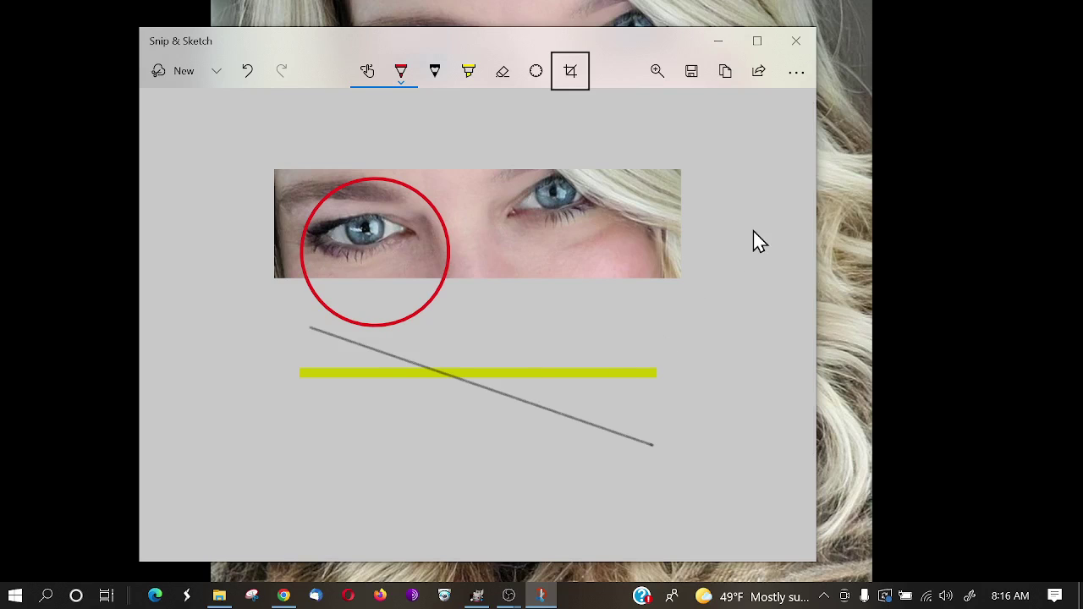
Examine the snip's zoom control, its sharing options and the additional commands such as Print and Settings
left_click(658, 73)
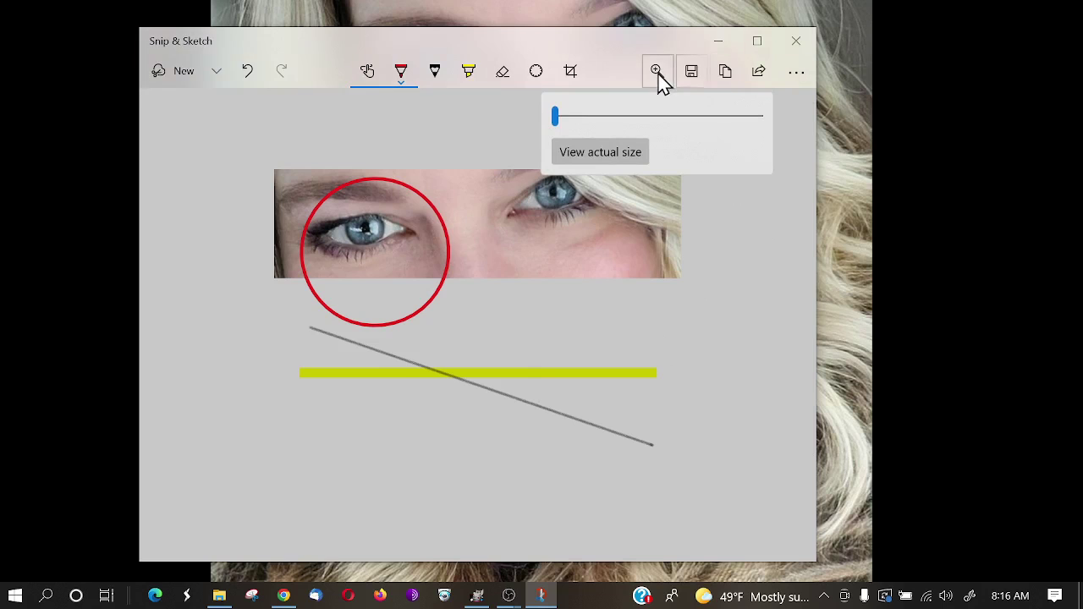
left_click_drag(555, 115, 525, 160)
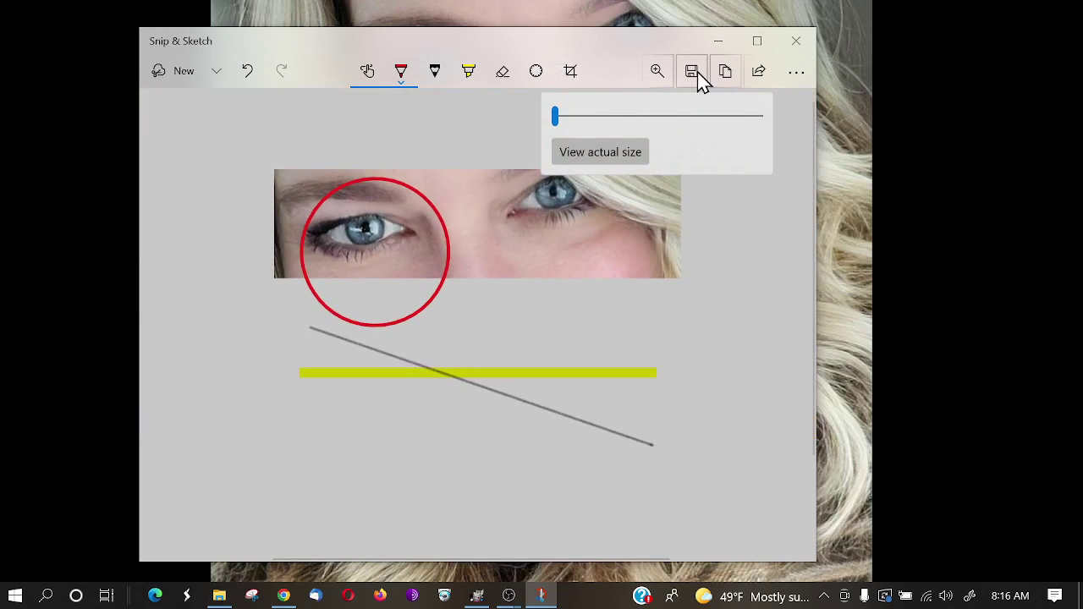
left_click(761, 73)
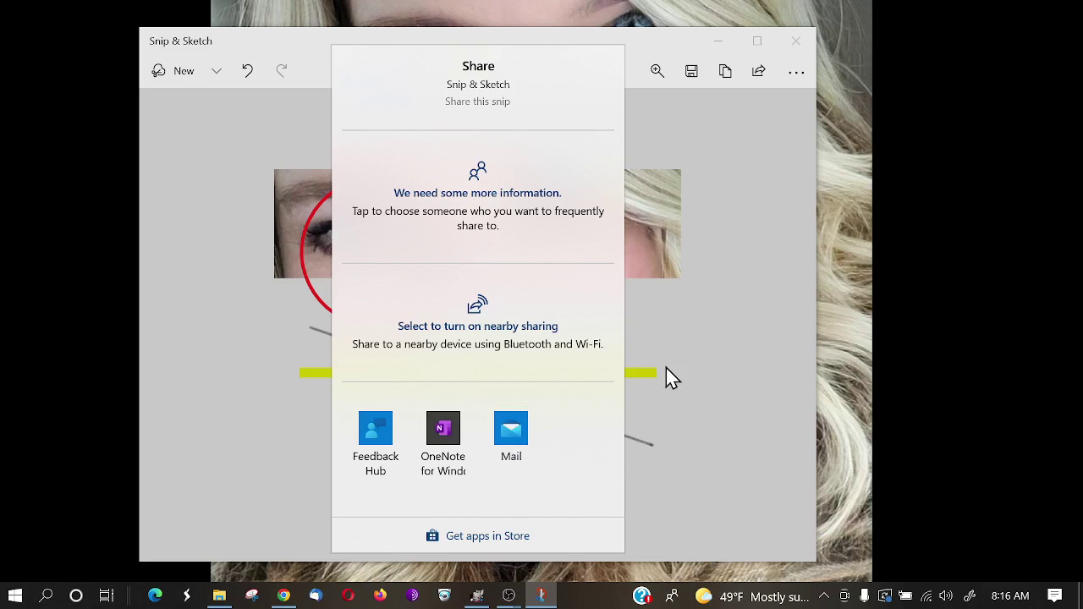
left_click(745, 343)
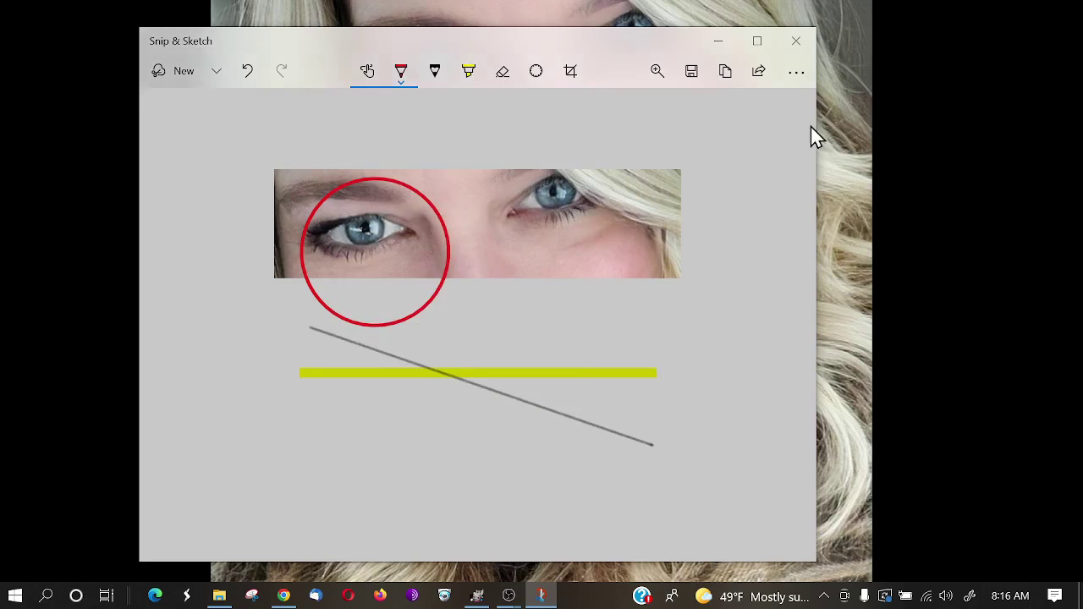
left_click(796, 73)
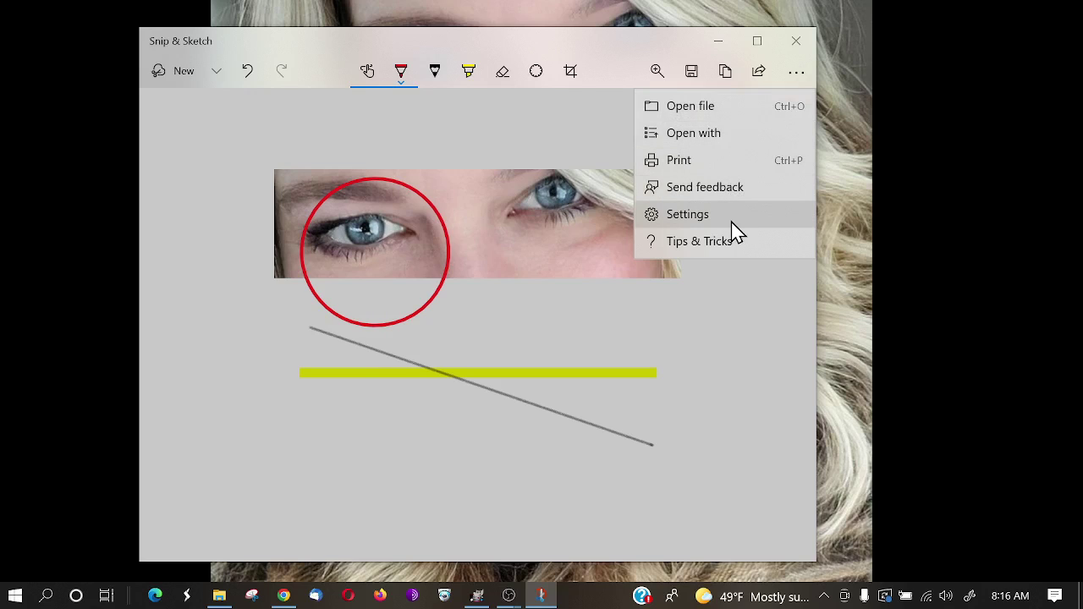
left_click(752, 425)
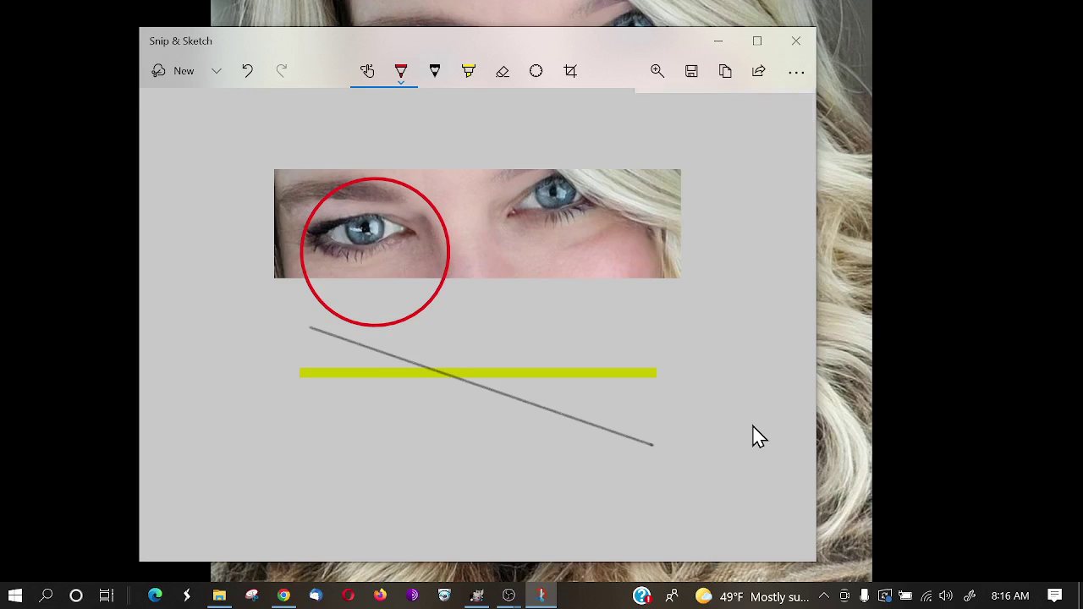